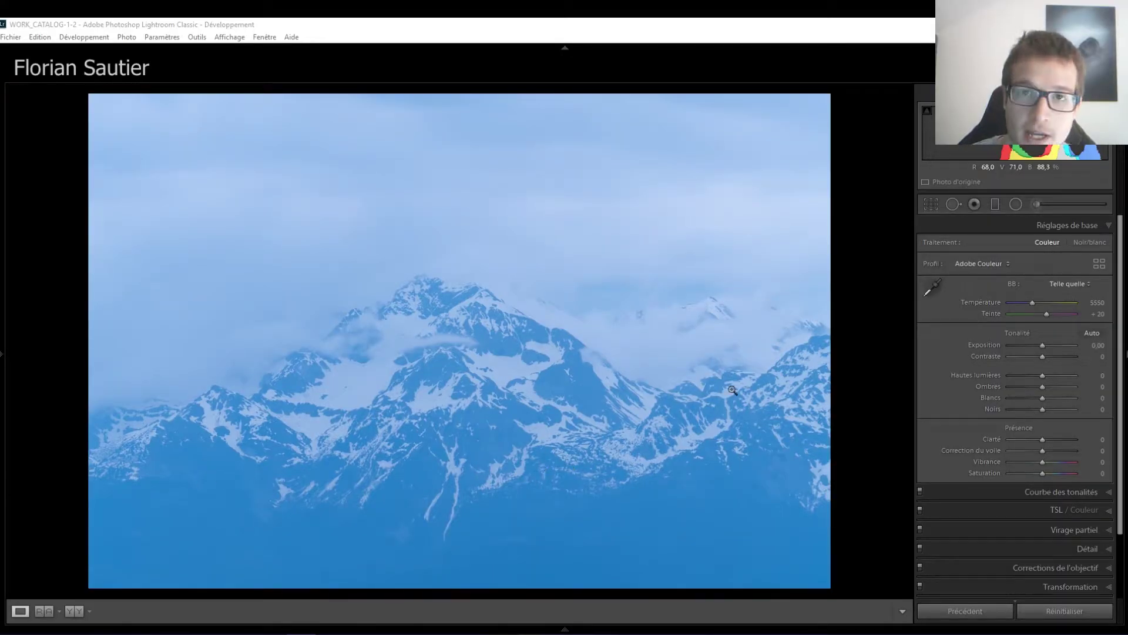
- Crop the photo to a 4 x 3 aspect ratio and reposition the frame so the main peak sits near the centre
left_click(932, 203)
left_click(1060, 247)
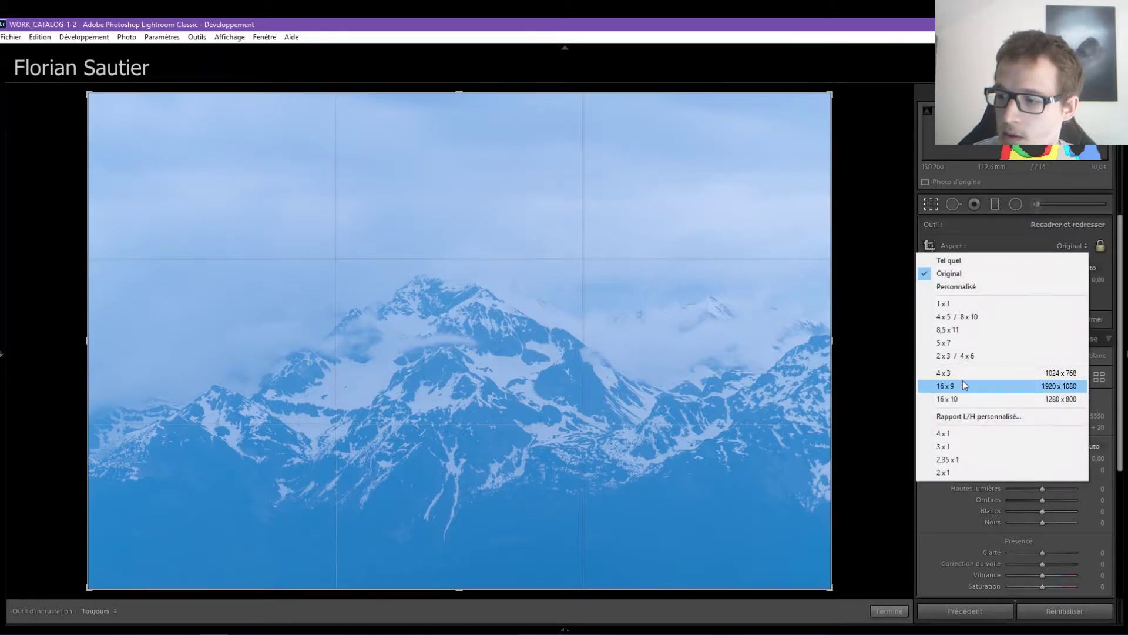
left_click(961, 379)
left_click_drag(608, 319, 655, 238)
left_click_drag(785, 99, 758, 108)
left_click_drag(664, 159, 670, 164)
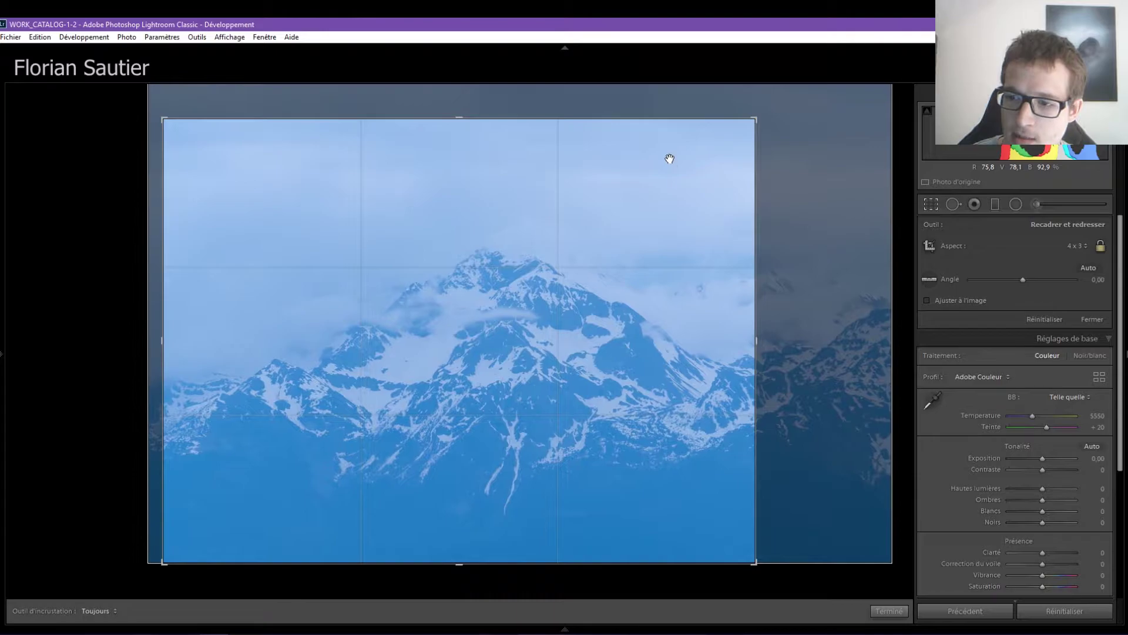
key("Return")
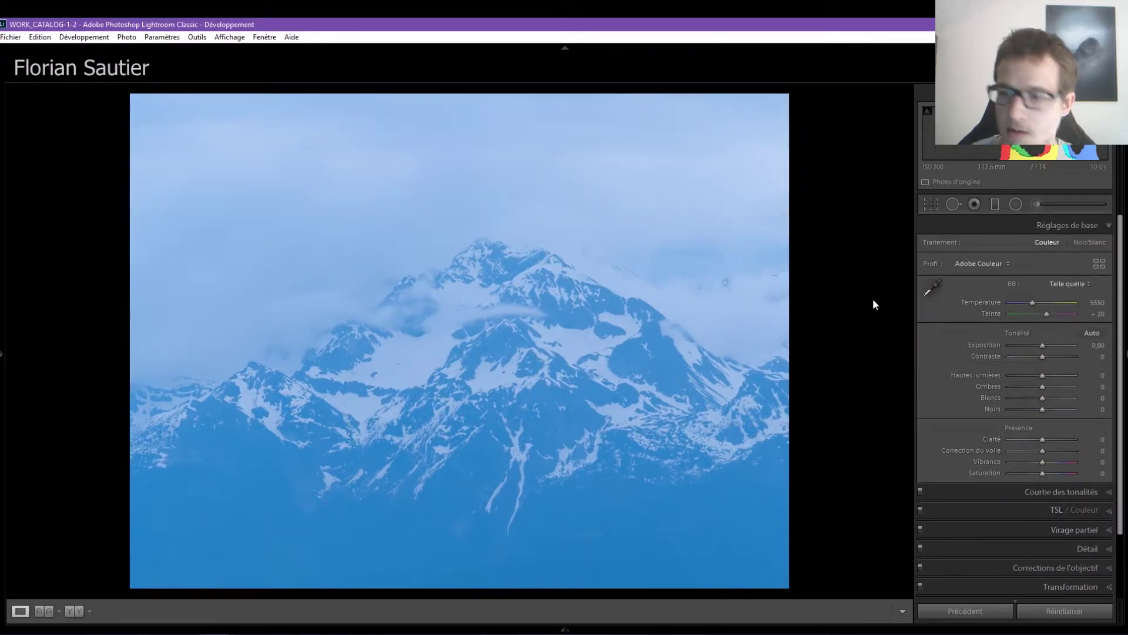
- Convert the photo to black and white and raise the contrast to +41
left_click(1092, 244)
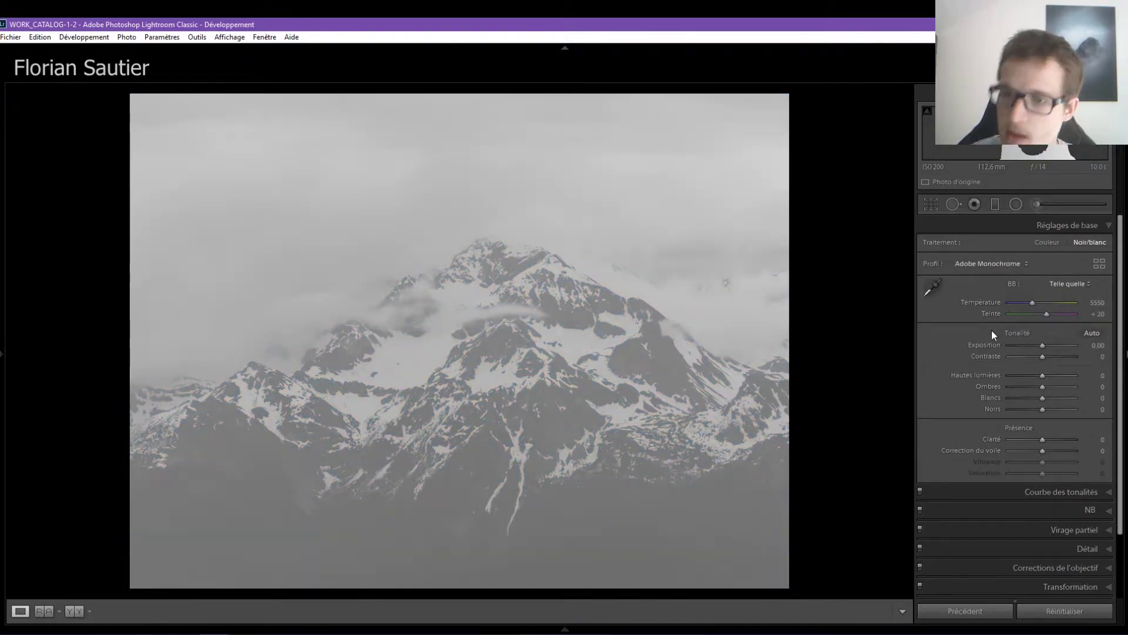
left_click(1055, 356)
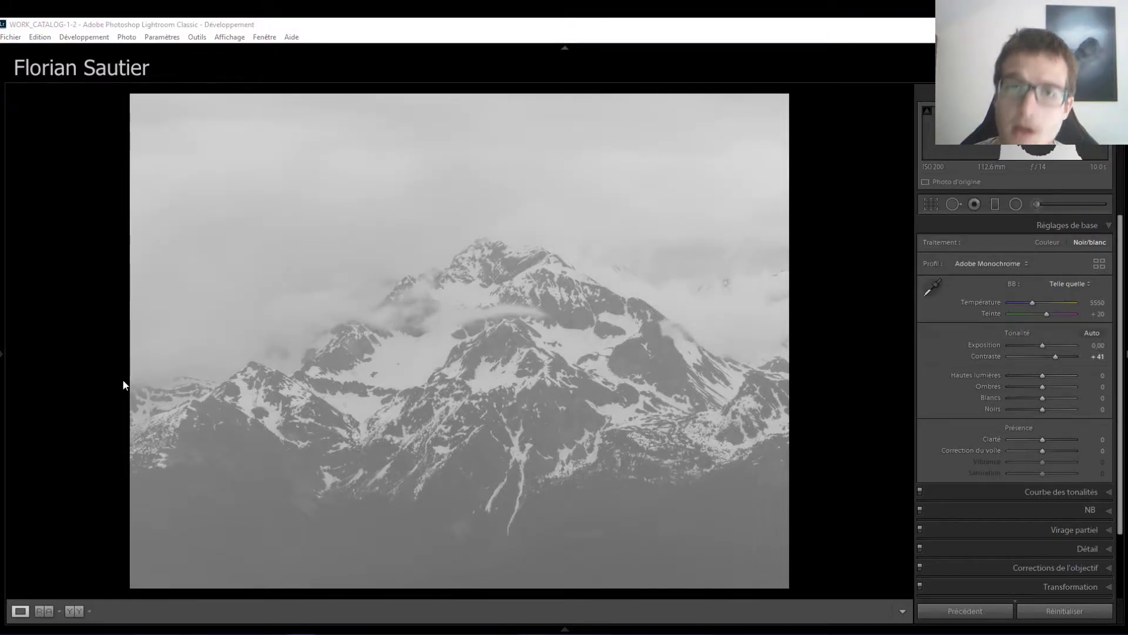
- Lower blue to -44 in the black and white mix and raise the overall exposure to +0.68
left_click(1010, 513)
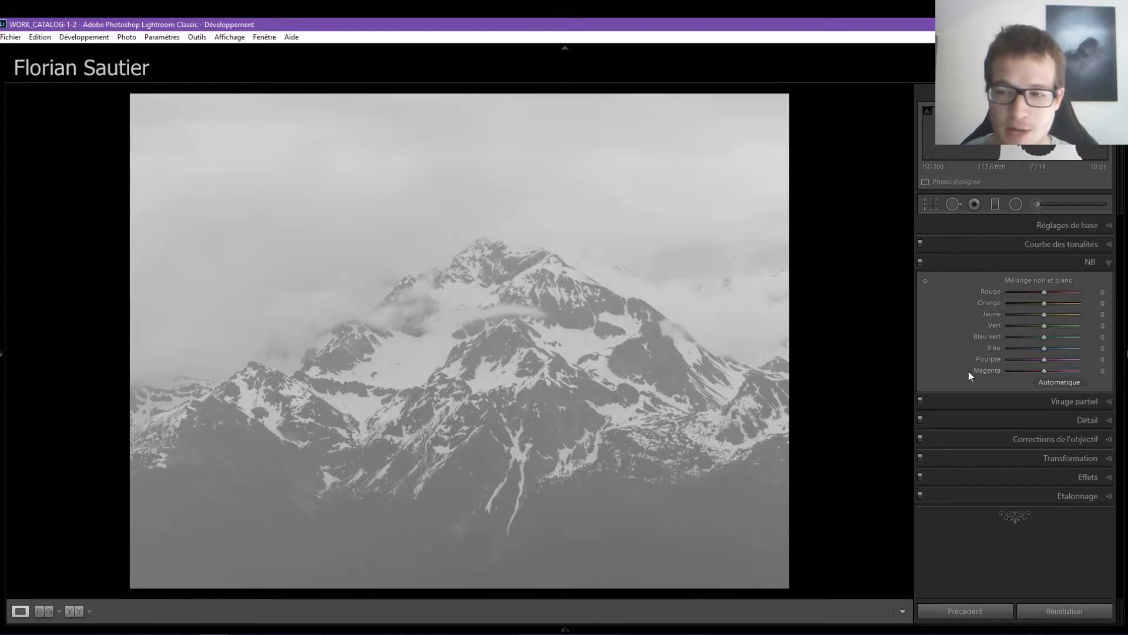
left_click_drag(1042, 347, 1029, 350)
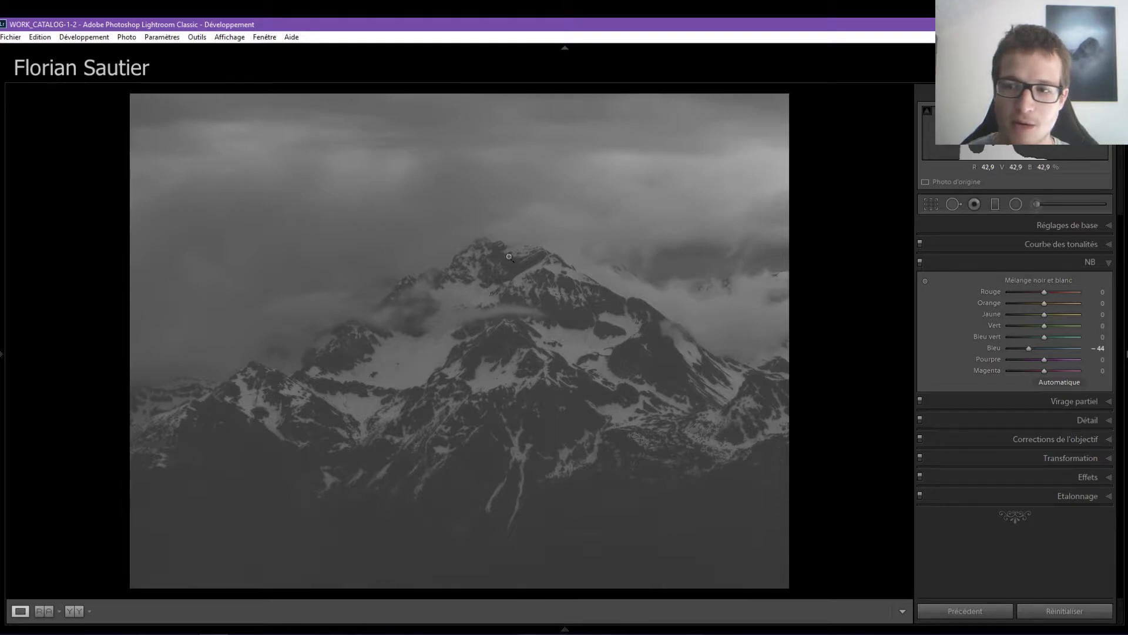
left_click(1046, 225)
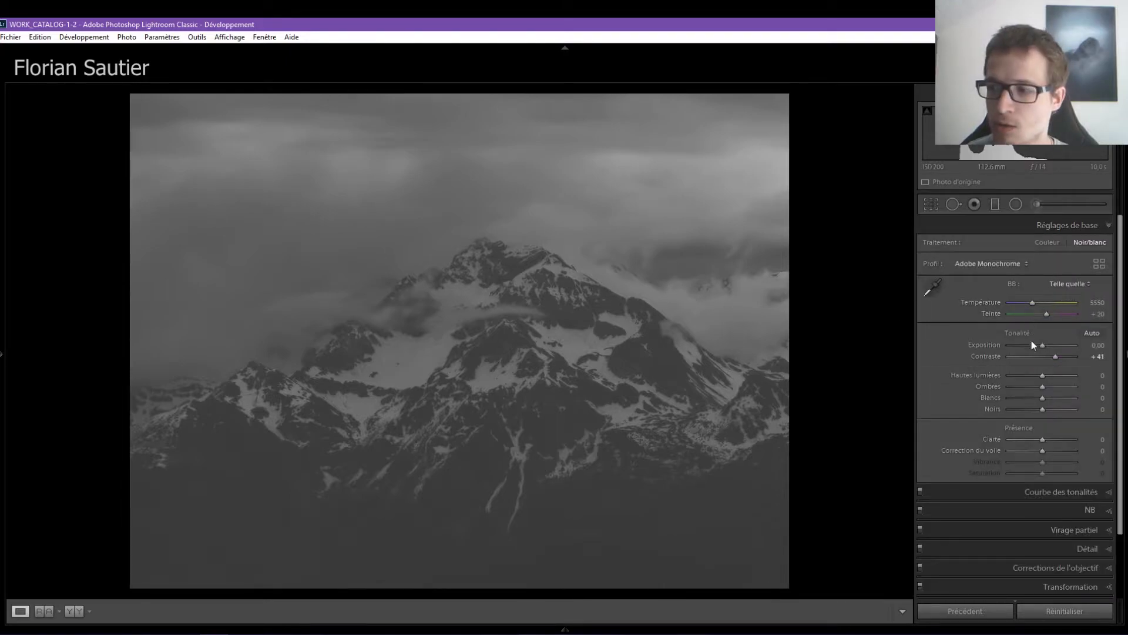
left_click_drag(1040, 346, 1046, 346)
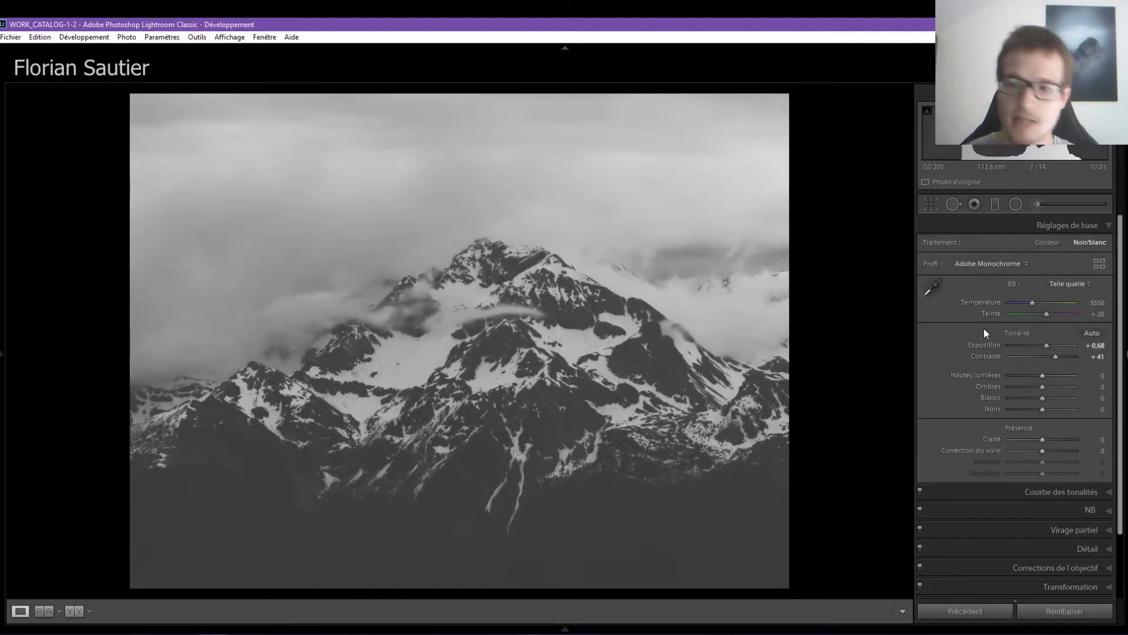
- Add a graduated filter from the upper sky down to the mountain, with exposure -0.37, contrast 40 and whites 14
left_click(995, 206)
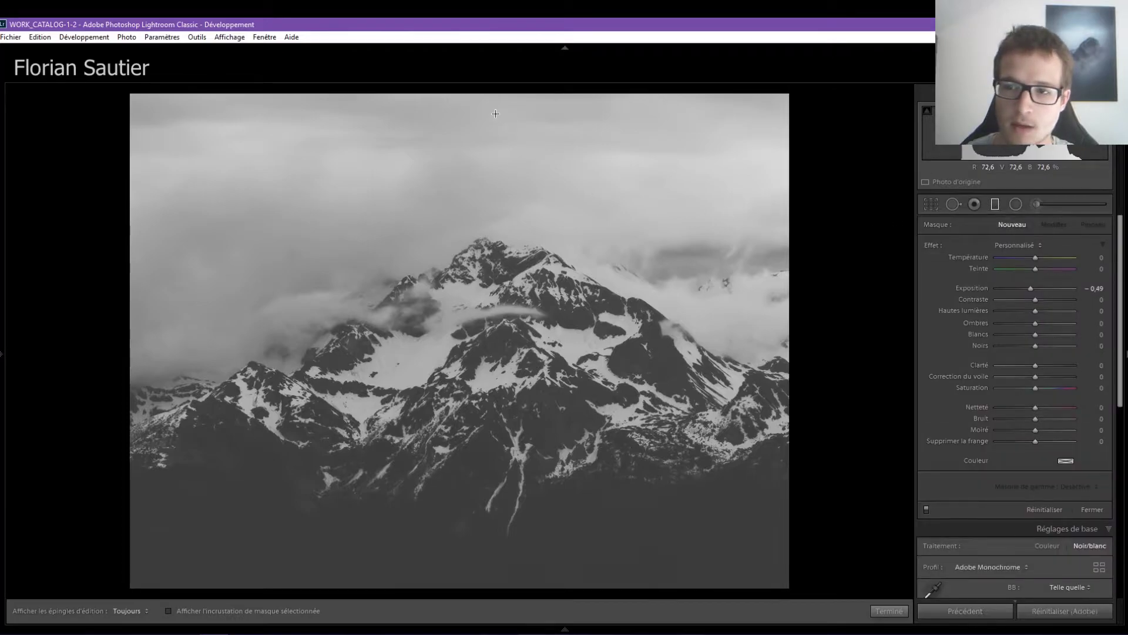
left_click_drag(494, 113, 458, 341)
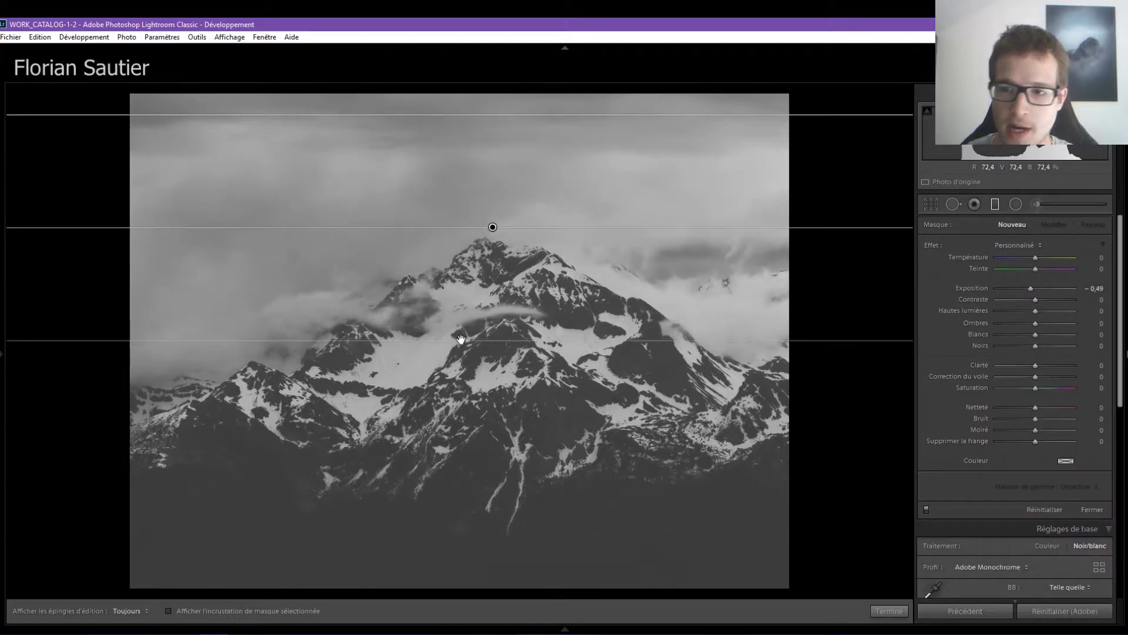
left_click_drag(1032, 292, 1049, 302)
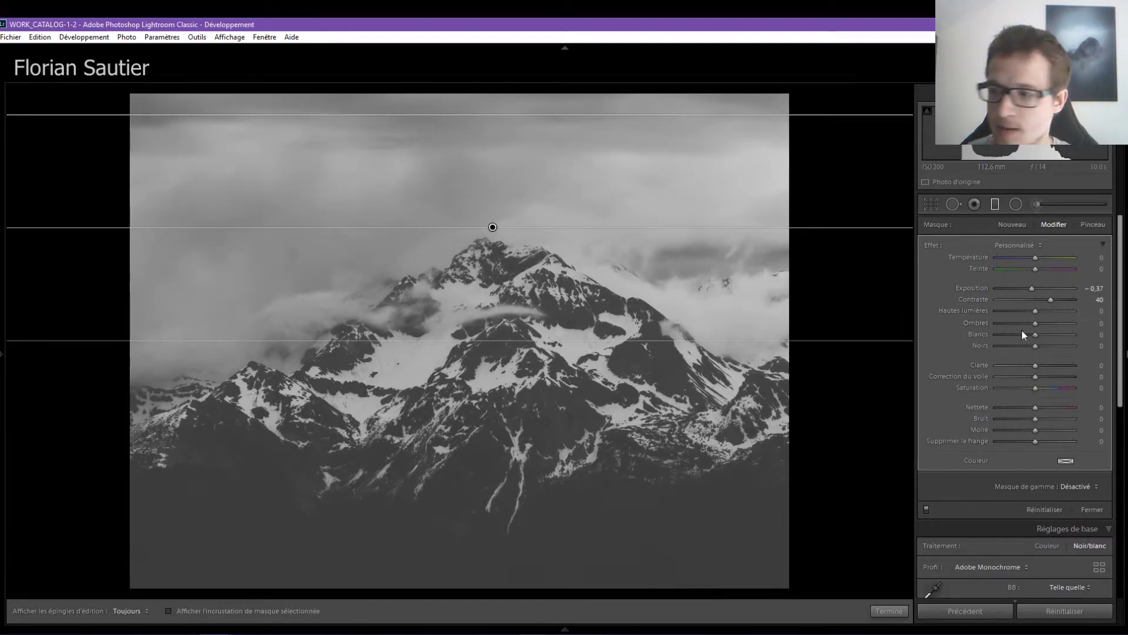
left_click_drag(1035, 334, 1042, 336)
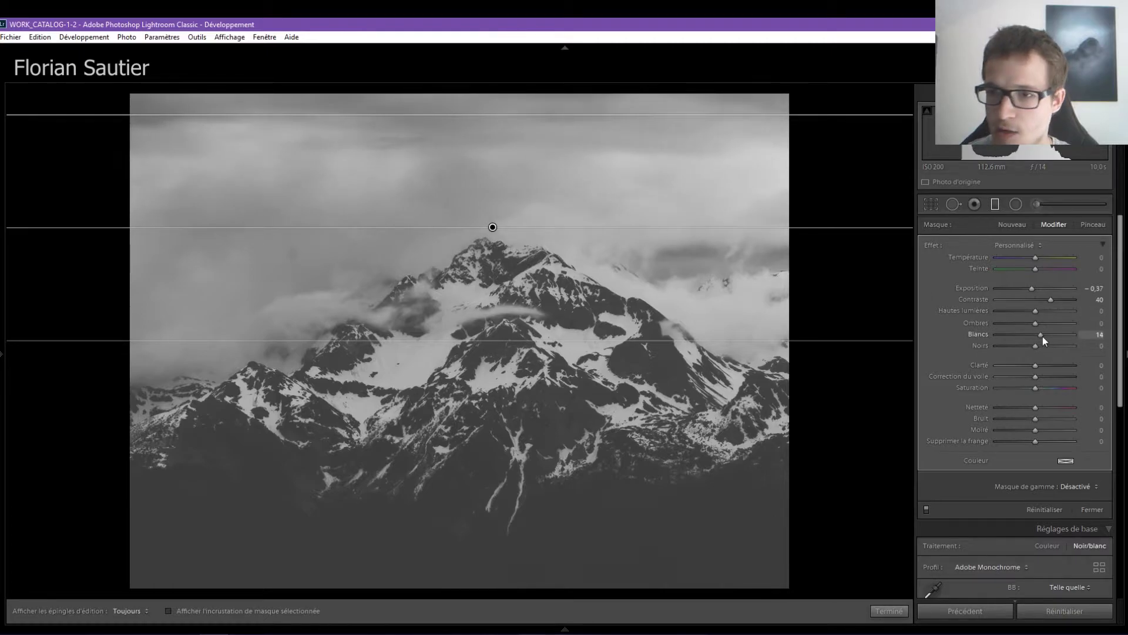
- Duplicate the sky's graduated filter twice, placing each copy higher in the sky, and compare the photo with and without the filters
right_click(493, 228)
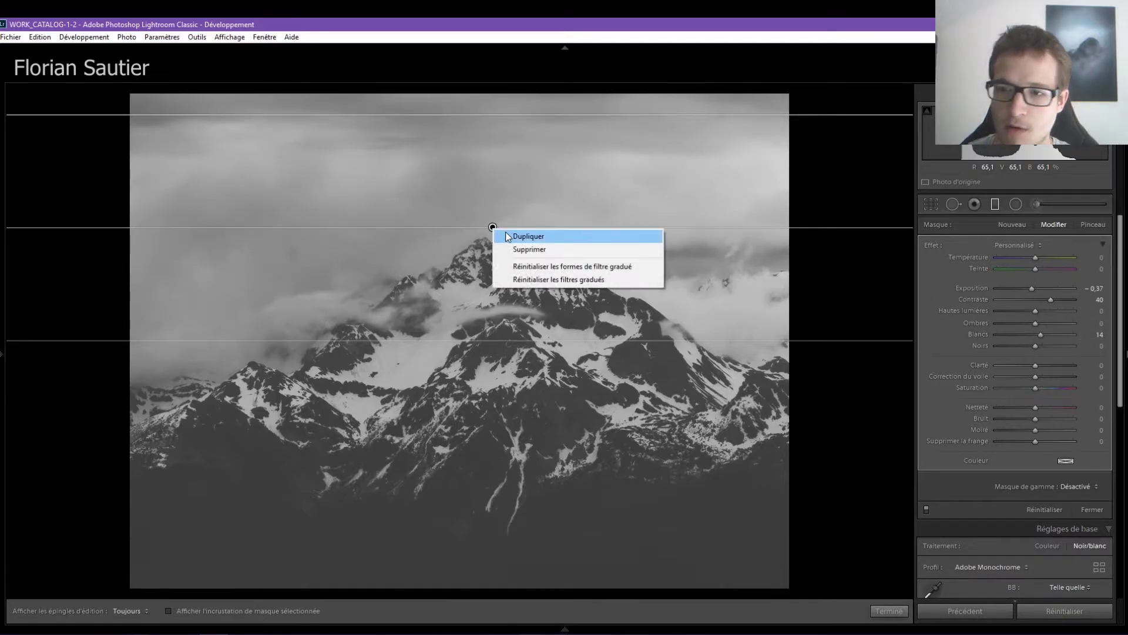
left_click(505, 235)
left_click_drag(493, 229, 500, 137)
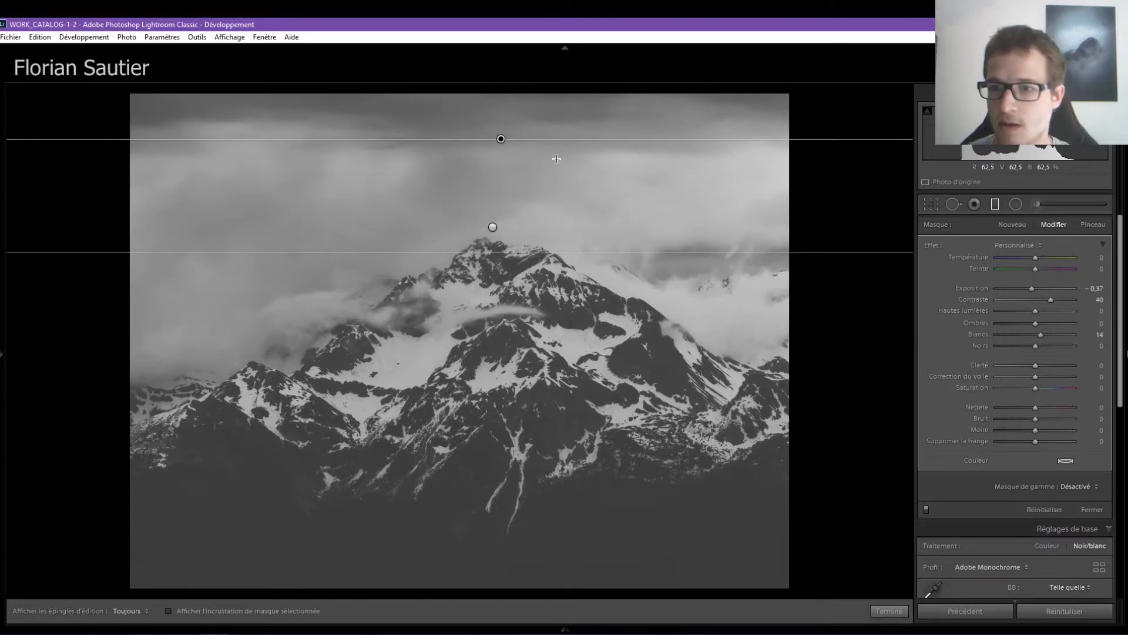
right_click(501, 139)
left_click(522, 145)
left_click_drag(503, 139, 506, 109)
key("m")
left_click(927, 509)
left_click(927, 510)
key("m")
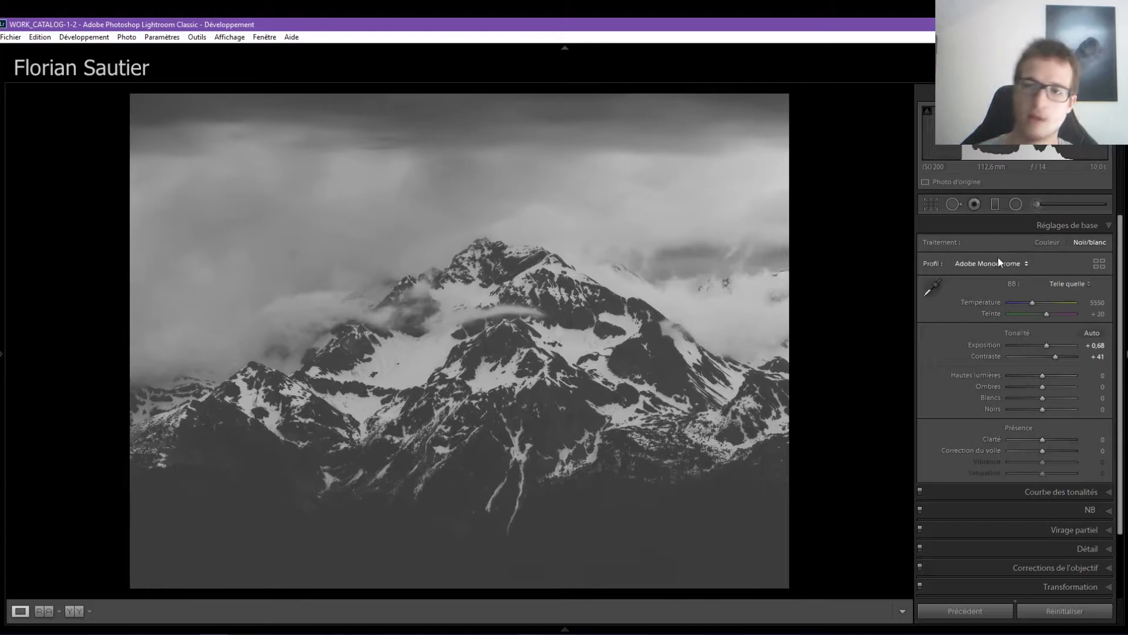
- Darken the shadowed clouds on both sides of the mountain using an adjustment brush with exposure -0.49
left_click(1036, 204)
scroll(670, 265, "down", 5)
key("h")
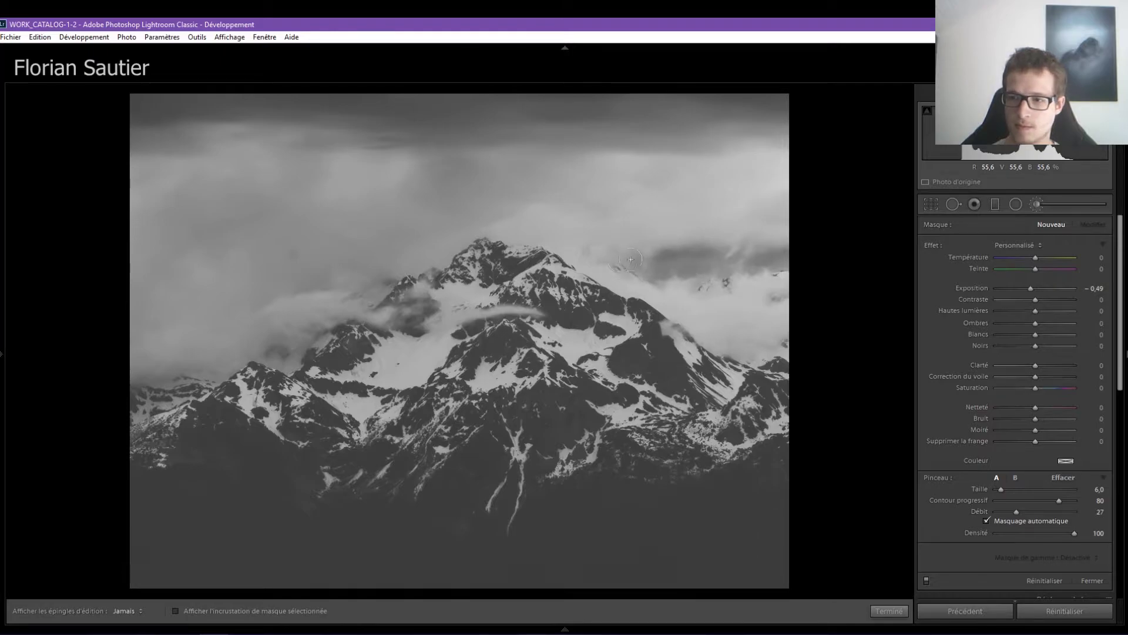
left_click(796, 263)
scroll(276, 341, "down", 1)
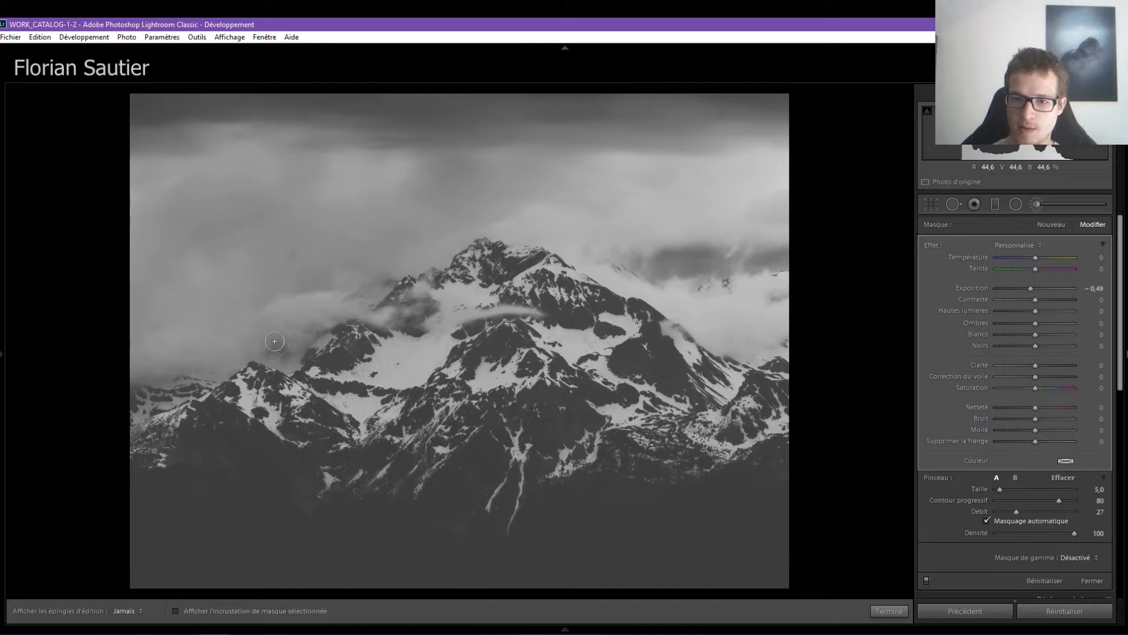
key("h")
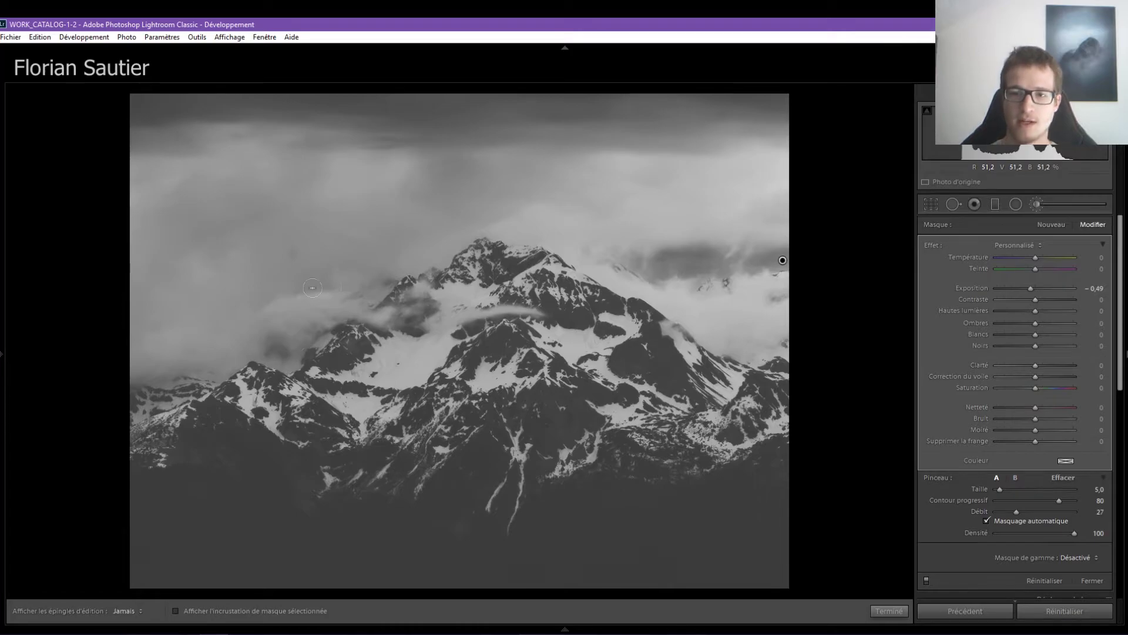
scroll(255, 344, "up", 6)
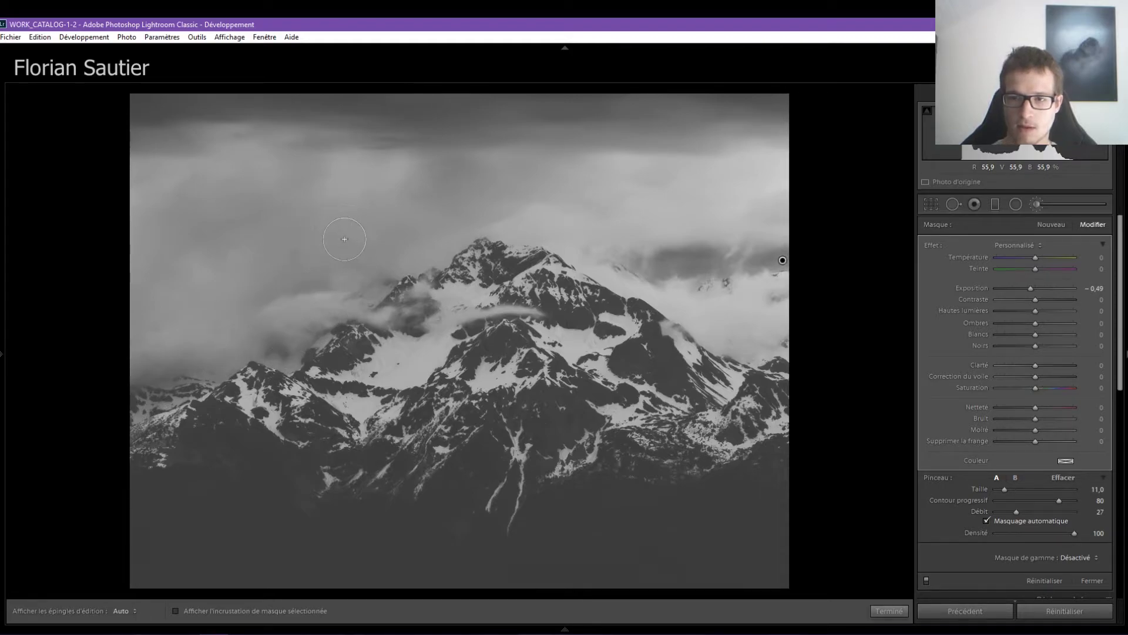
key("k")
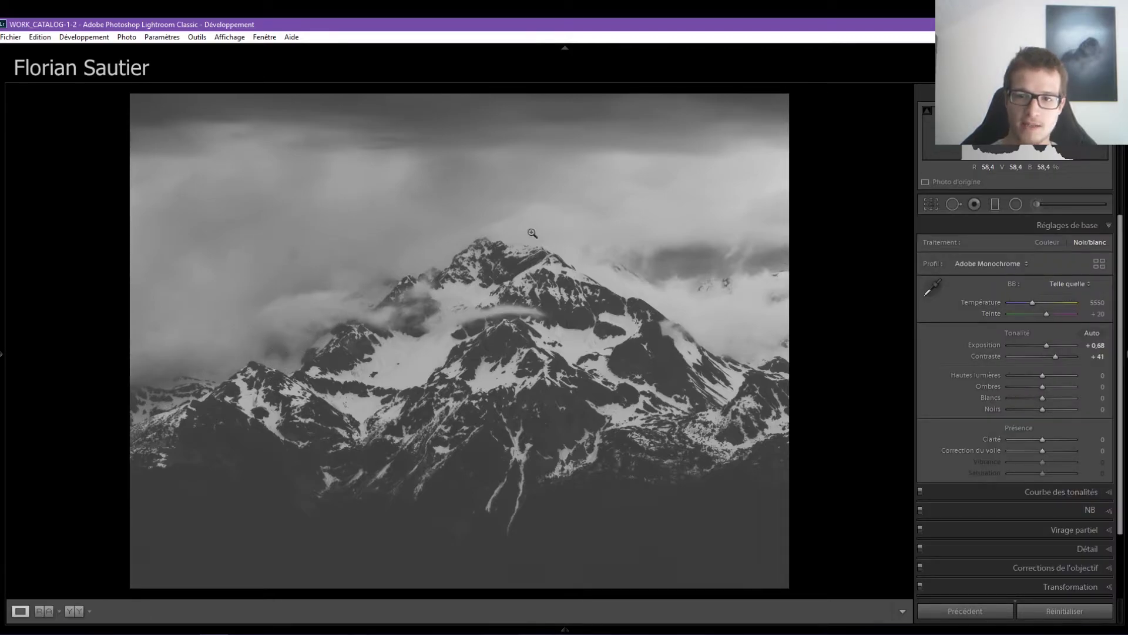
- Heal the two dust spots in the sky beside the summit with nearby clean cloud, and compare the photo with its original version
left_click(953, 204)
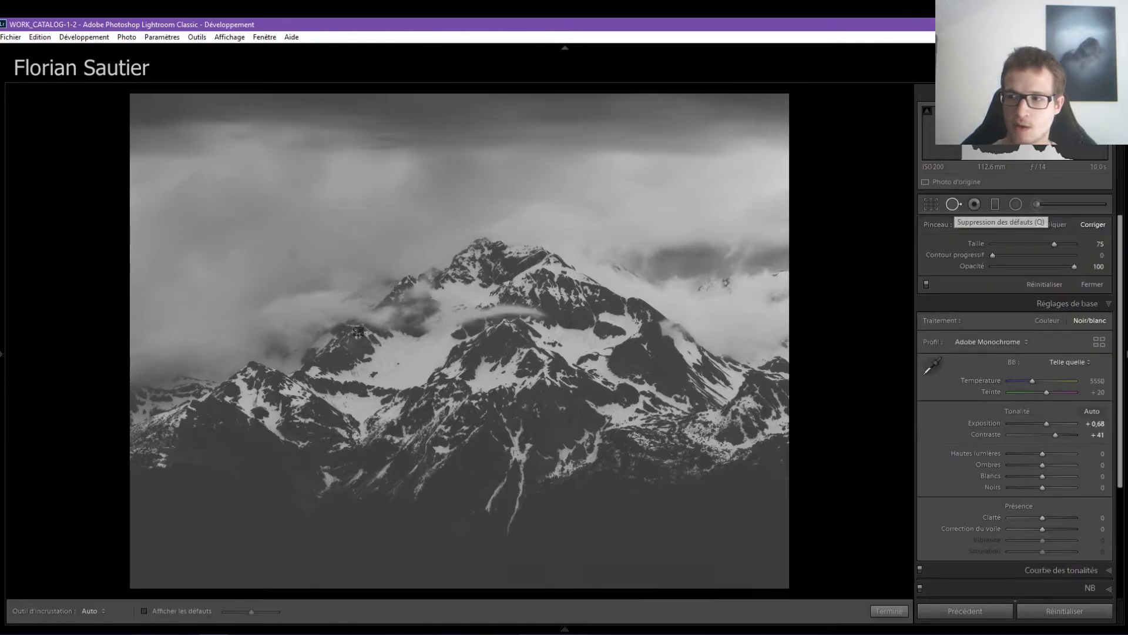
left_click(294, 254)
mouse_move(285, 231)
left_mouse_down()
mouse_move(320, 237)
mouse_move(301, 219)
left_mouse_up()
left_click(585, 252)
mouse_move(577, 220)
left_mouse_down()
mouse_move(574, 200)
mouse_move(573, 221)
mouse_move(596, 216)
left_mouse_up()
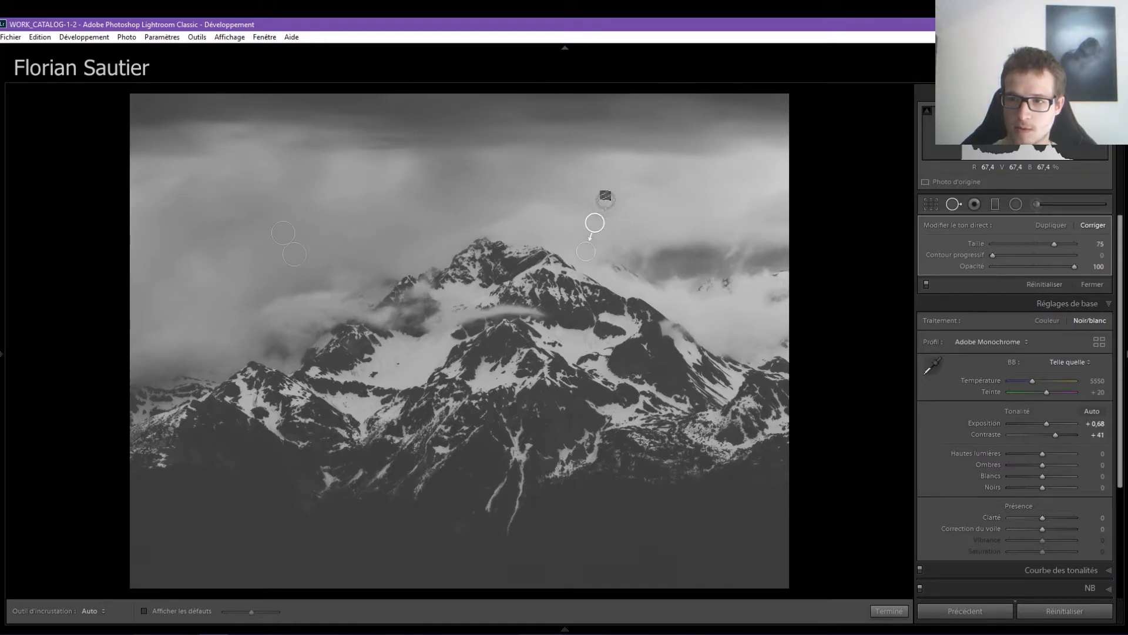
key("q")
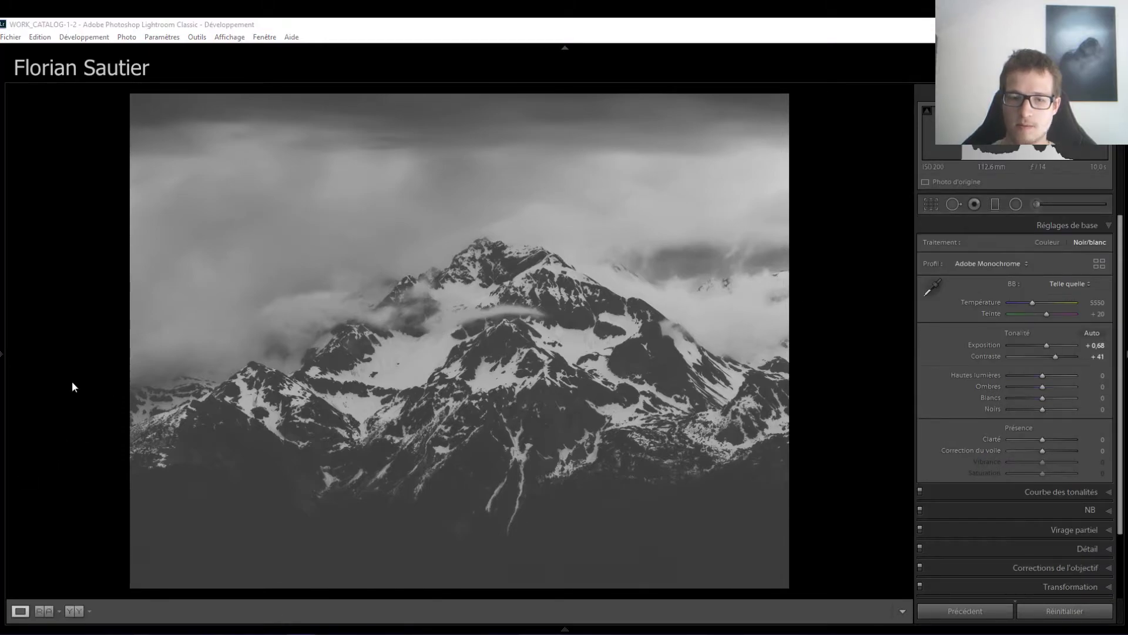
key("shift")
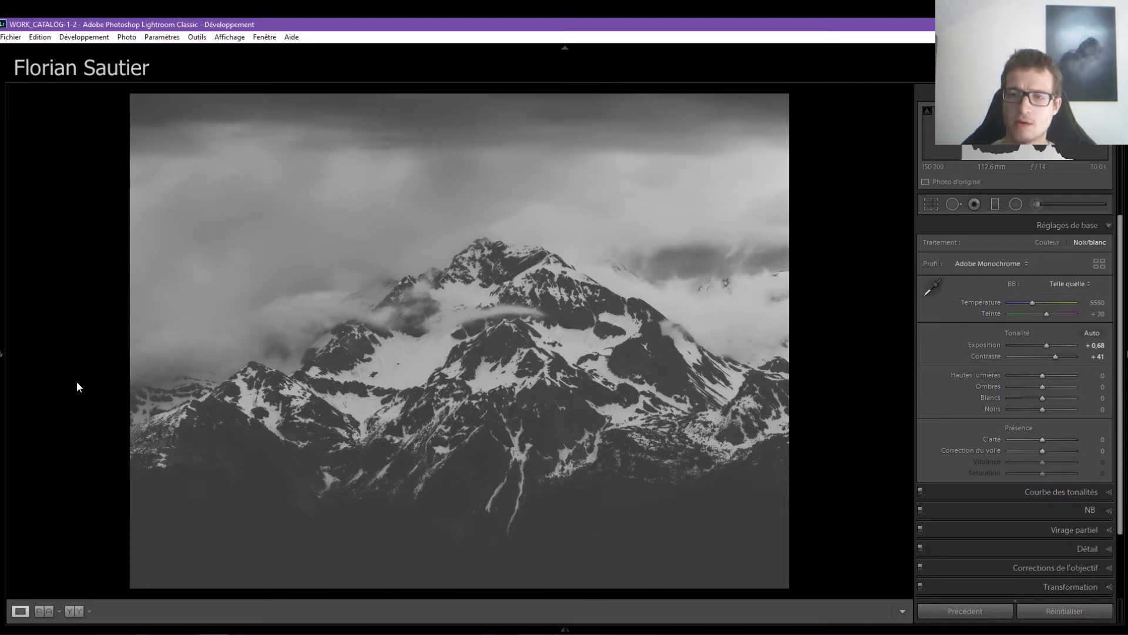
key("backslash")
key("backslash")
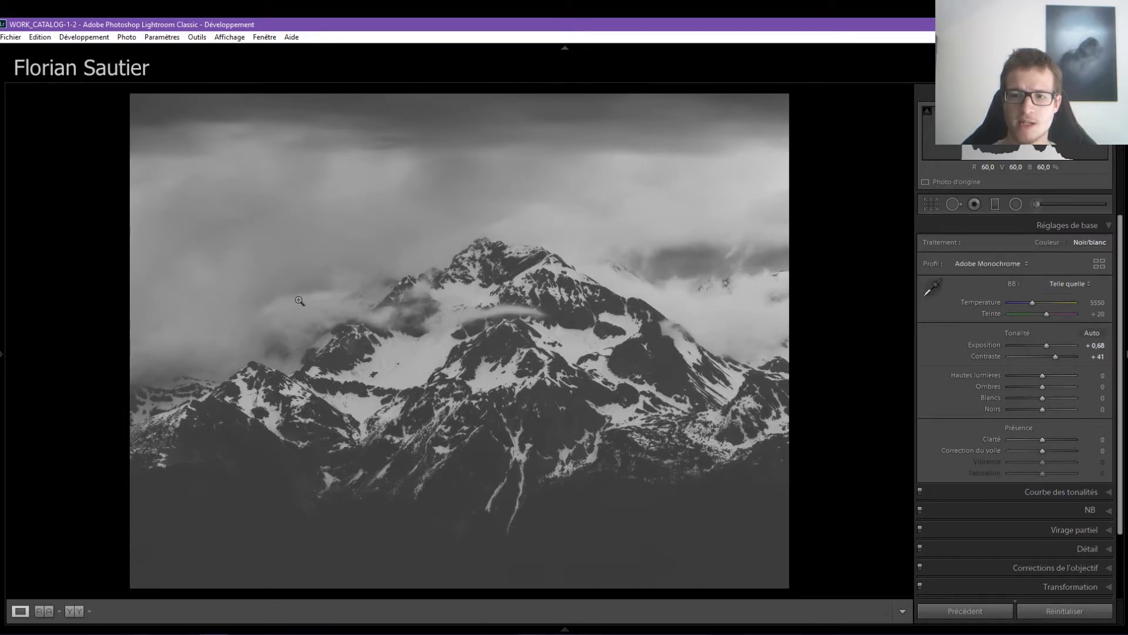
- Brighten the thin cloud band across the mountain's face using a new adjustment brush with exposure 0.49
left_click(1036, 204)
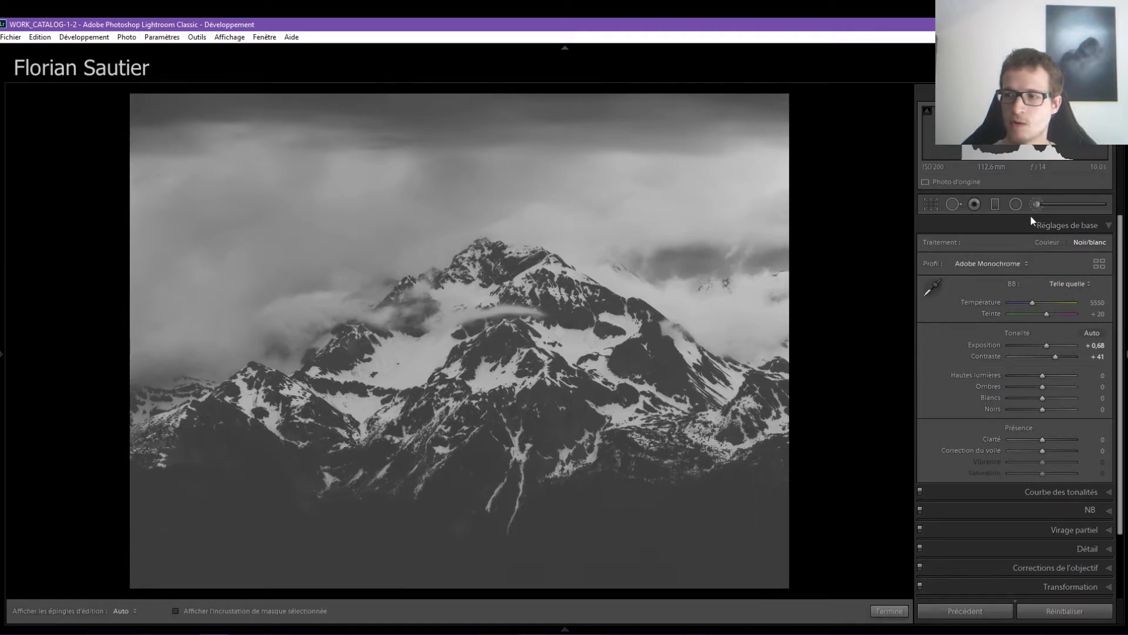
left_click_drag(1038, 288, 1040, 288)
scroll(451, 320, "down", 4)
left_click_drag(505, 307, 542, 311)
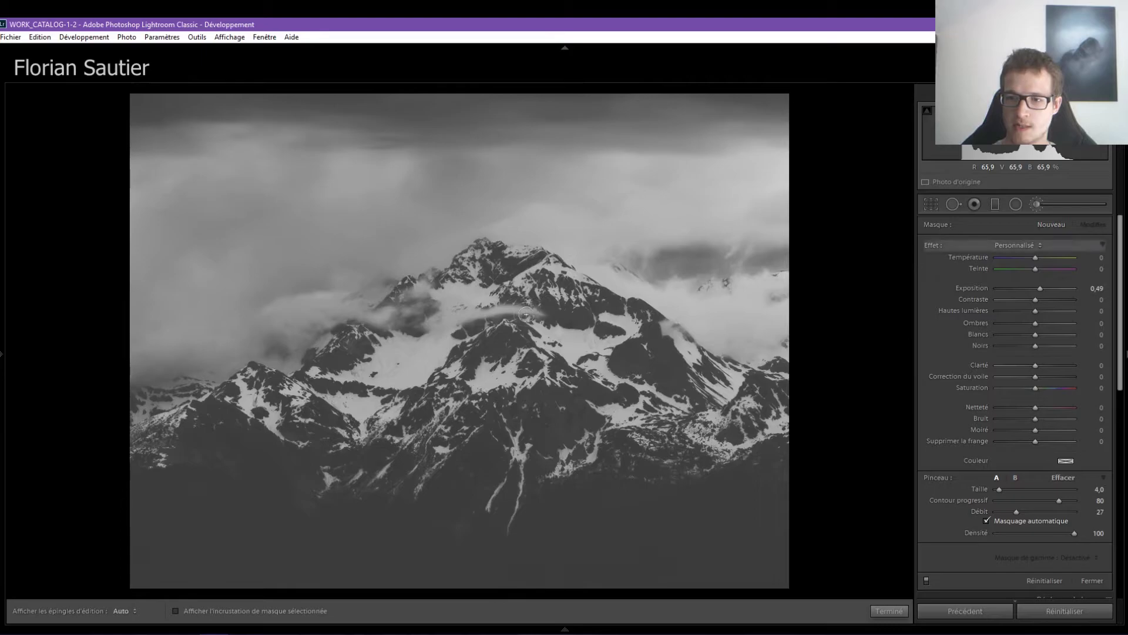
scroll(469, 315, "down", 2)
scroll(390, 319, "up", 3)
key("h")
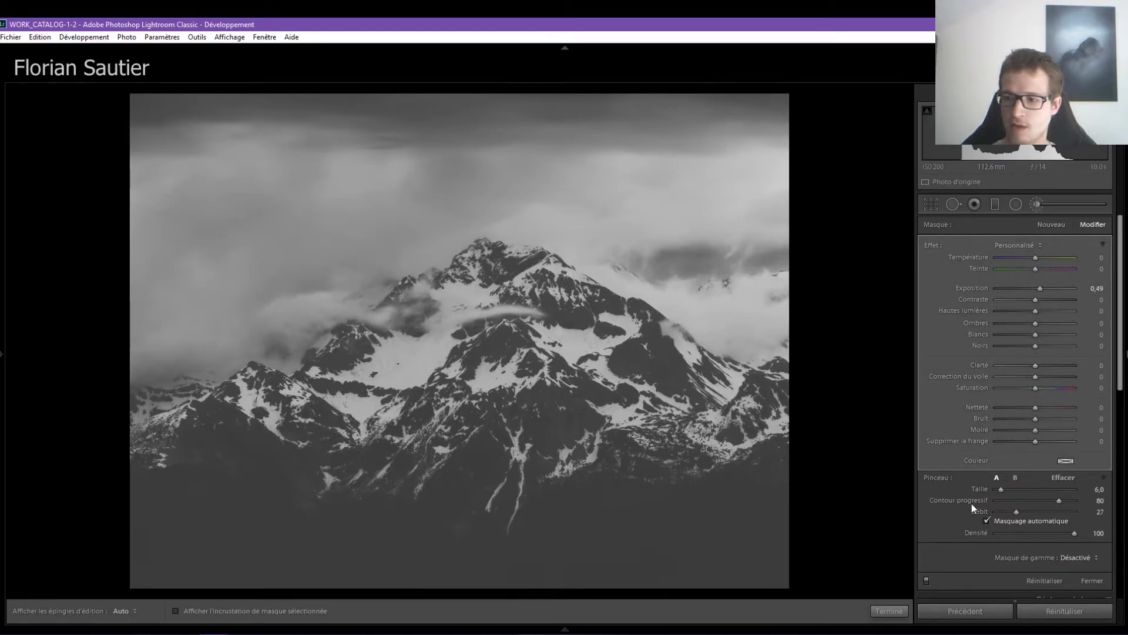
- Set the brush feather to 100 and brighten the low clouds along the mountain's left flank, varying the brush size
left_click_drag(1060, 499, 1064, 499)
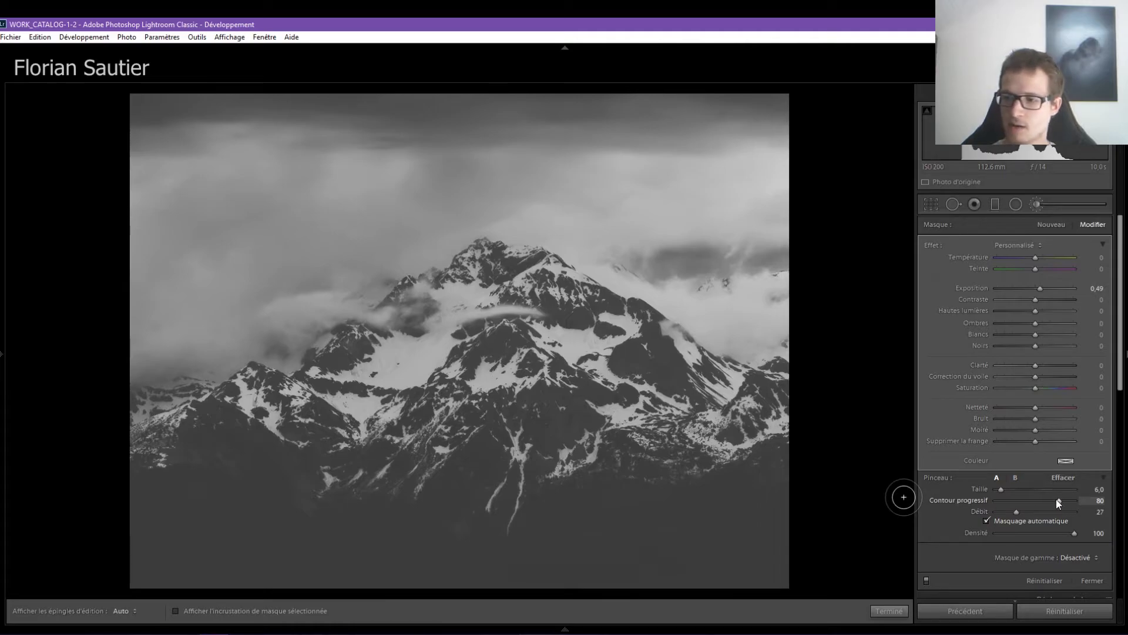
key("h")
scroll(353, 309, "down", 2)
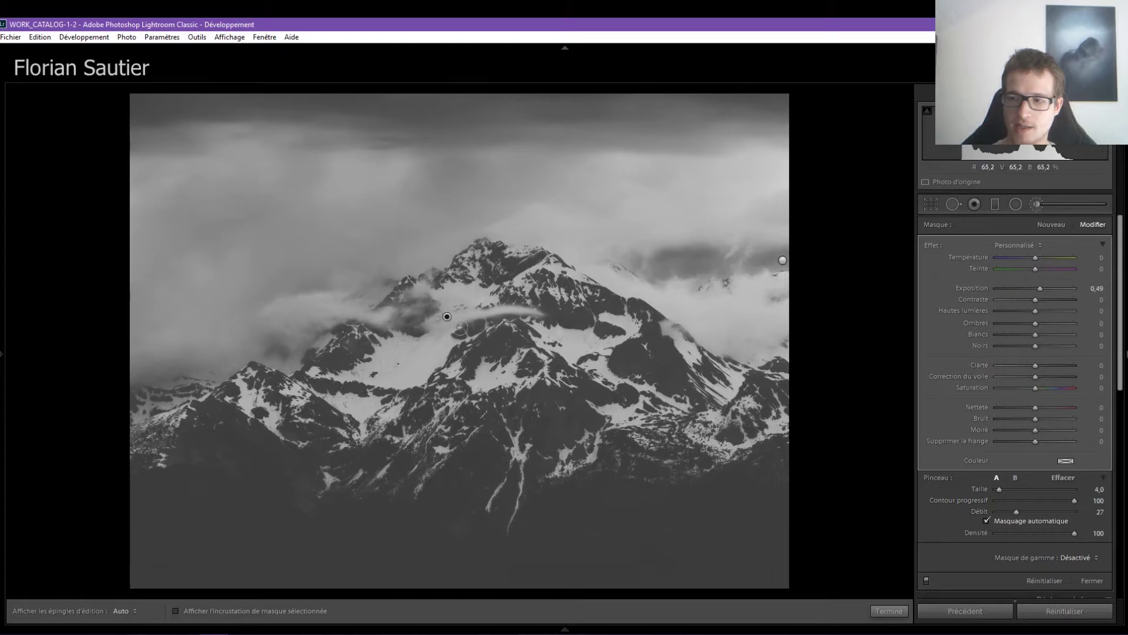
key("h")
scroll(295, 307, "up", 3)
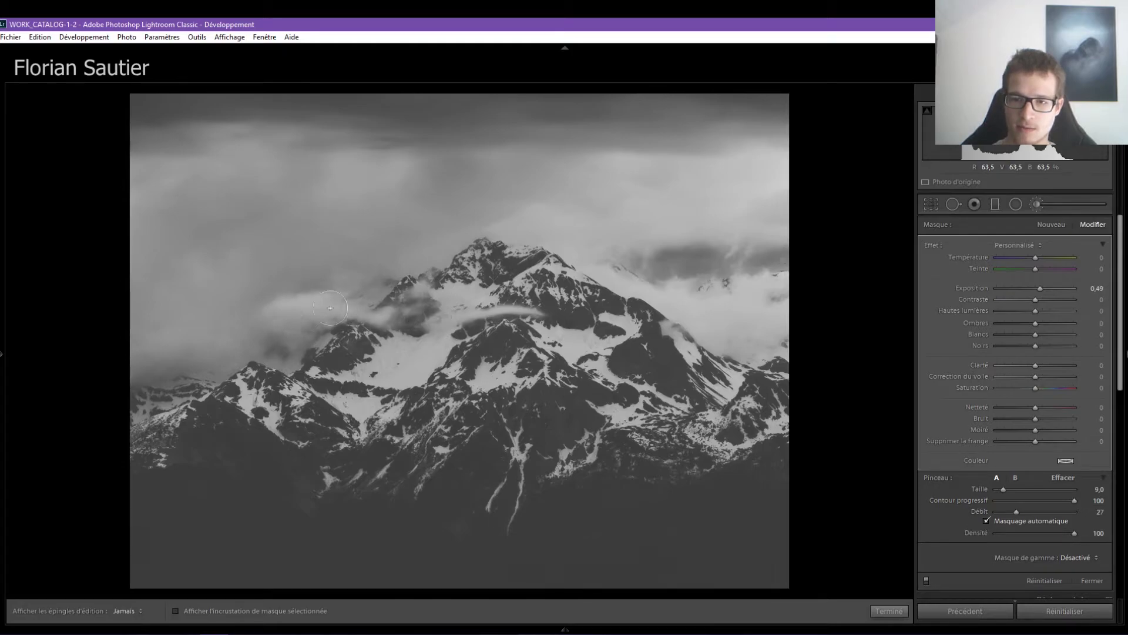
scroll(256, 308, "down", 3)
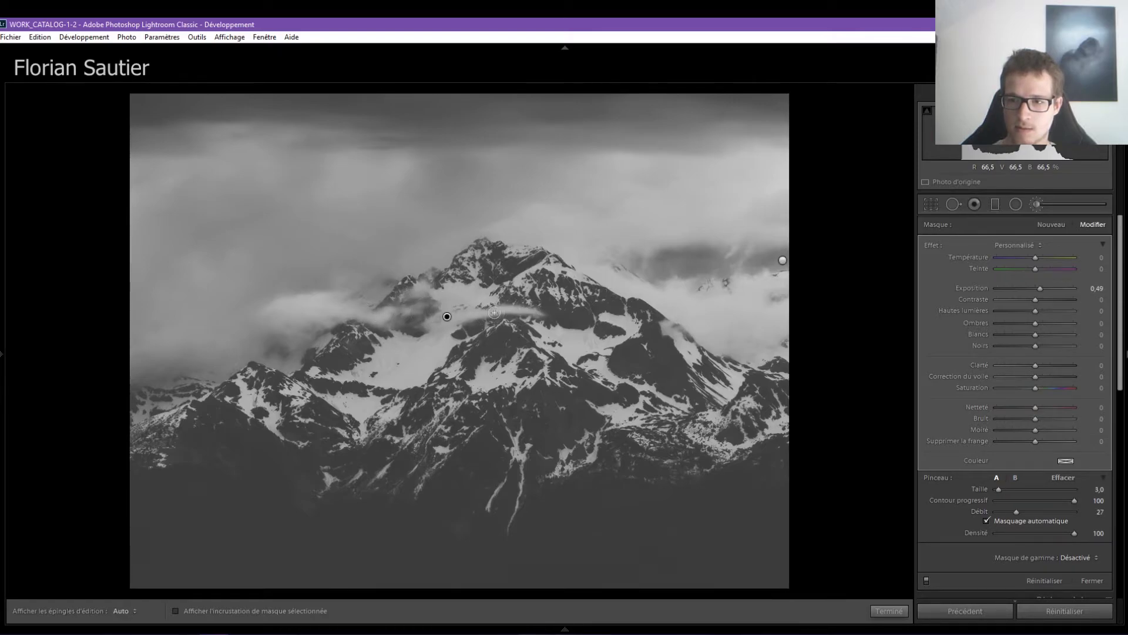
- Check the photo with and without the brush adjustments, hide the brush pins, and compare the edit with its original version
left_click(926, 580)
left_click(926, 580)
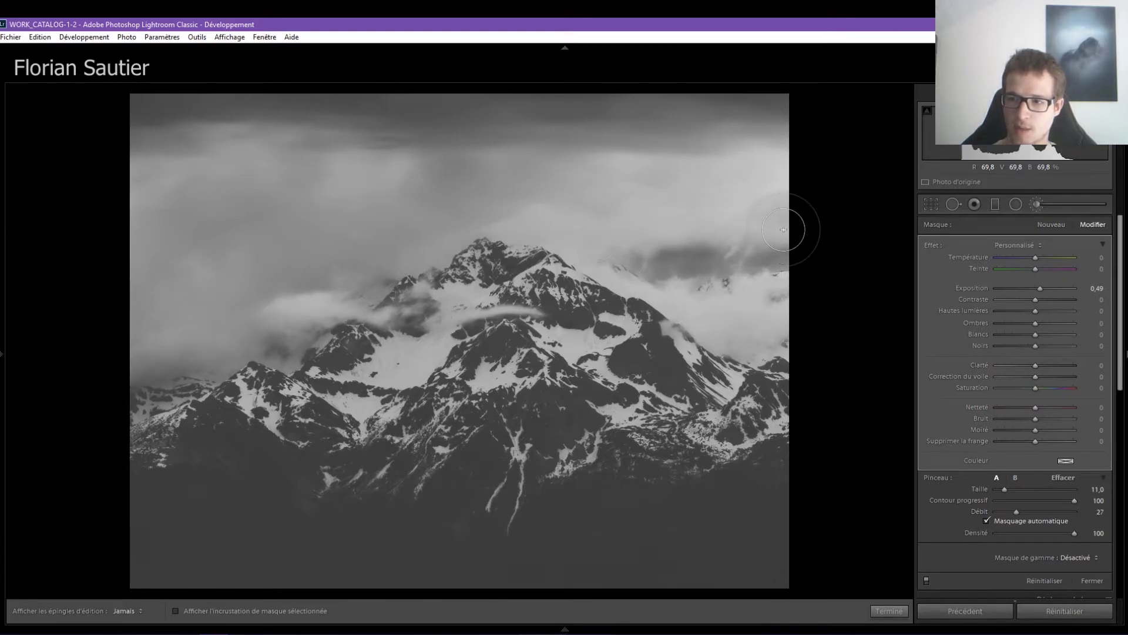
scroll(746, 219, "up", 4)
key("h")
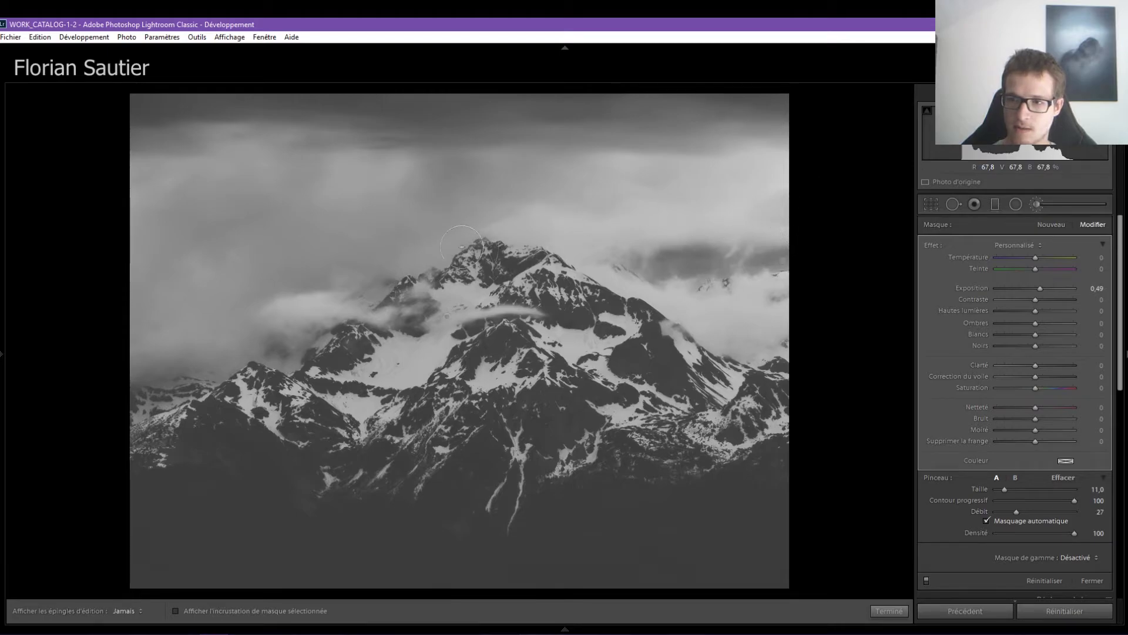
key("h")
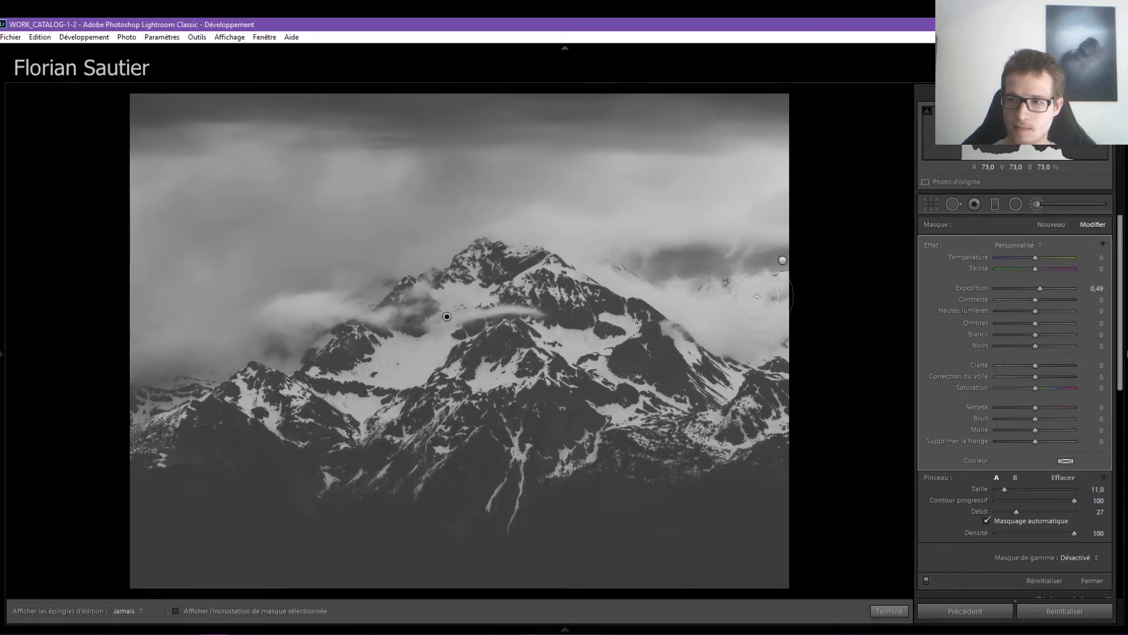
key("k")
key("backslash")
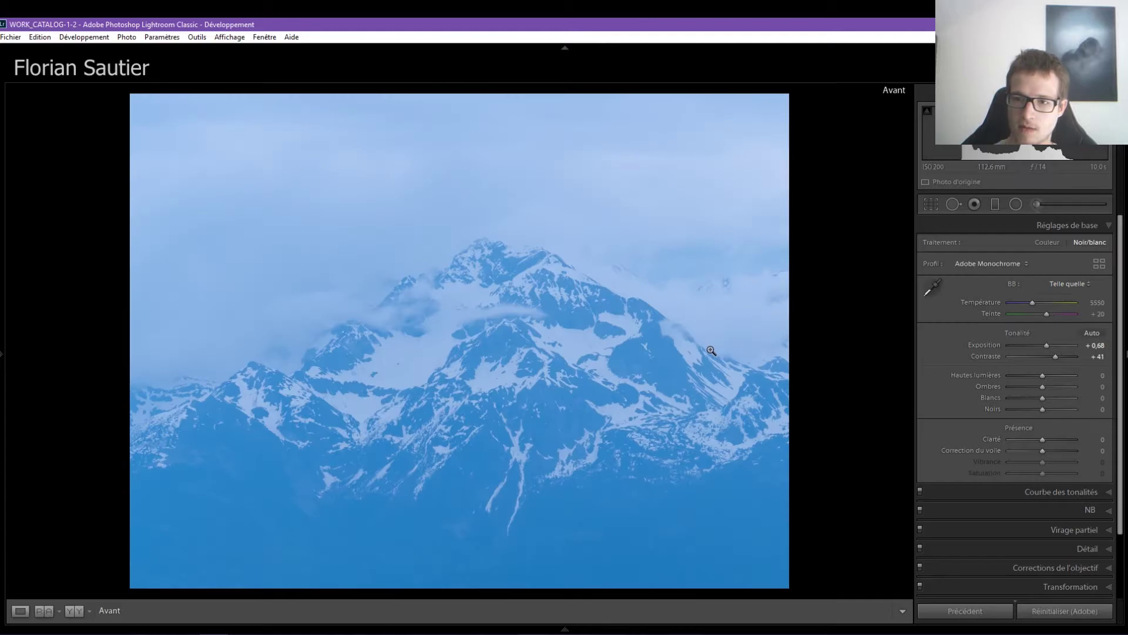
key("backslash")
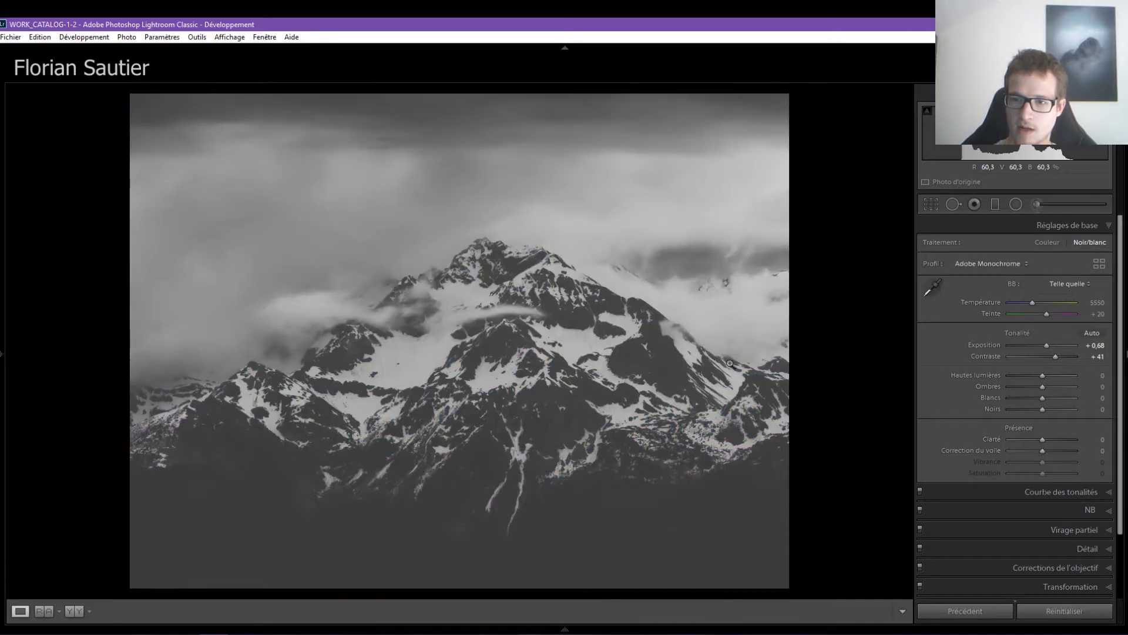
- Brighten the mountain's snowy slopes with a new adjustment brush using exposure 0.86 and contrast 72, reducing the brush size to 7
left_click(1034, 205)
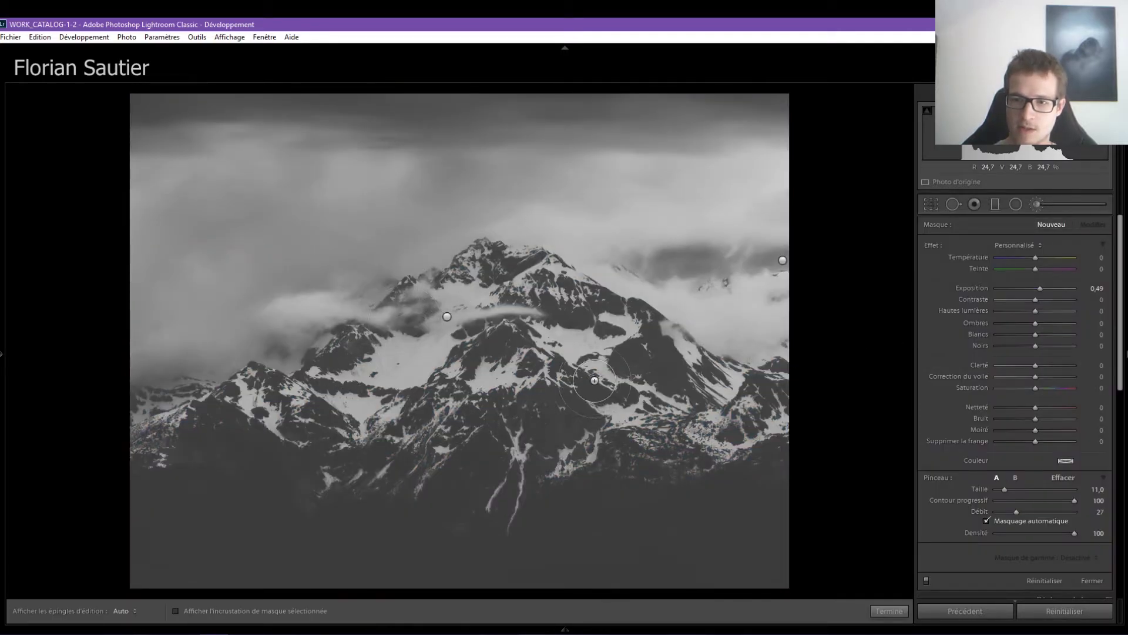
key("h")
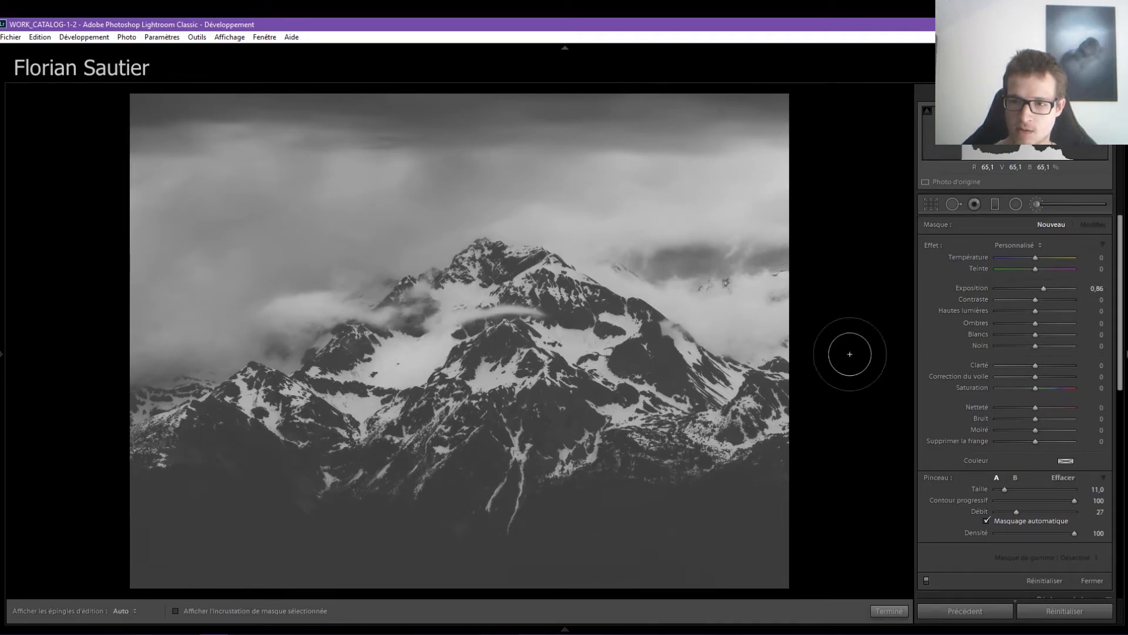
key("h")
left_click_drag(1035, 299, 1064, 301)
key("h")
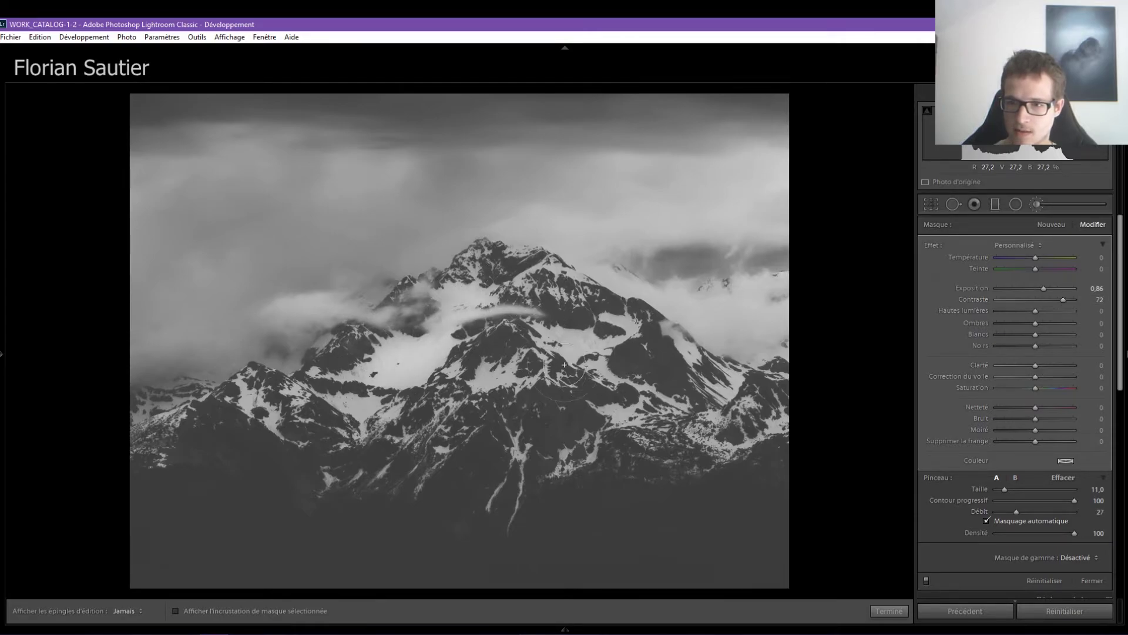
scroll(579, 335, "down", 4)
key("h")
key("h")
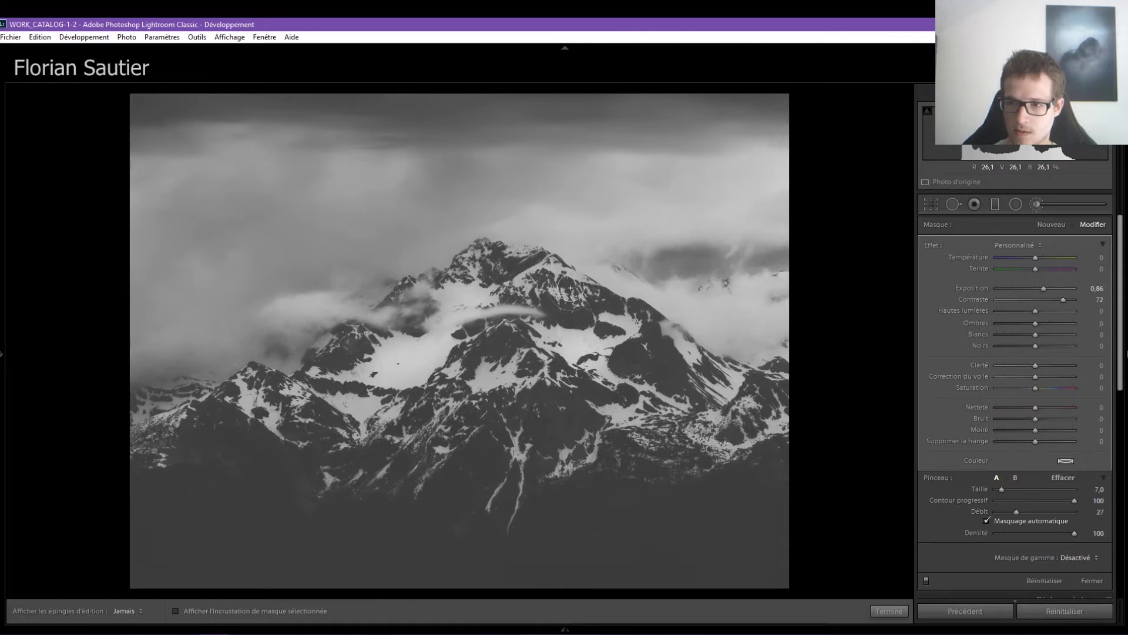
- Set the mountain brush's clarity to 23 and continue painting the slopes, varying the brush size between 3 and 8
left_click_drag(1037, 365, 1047, 365)
key("h")
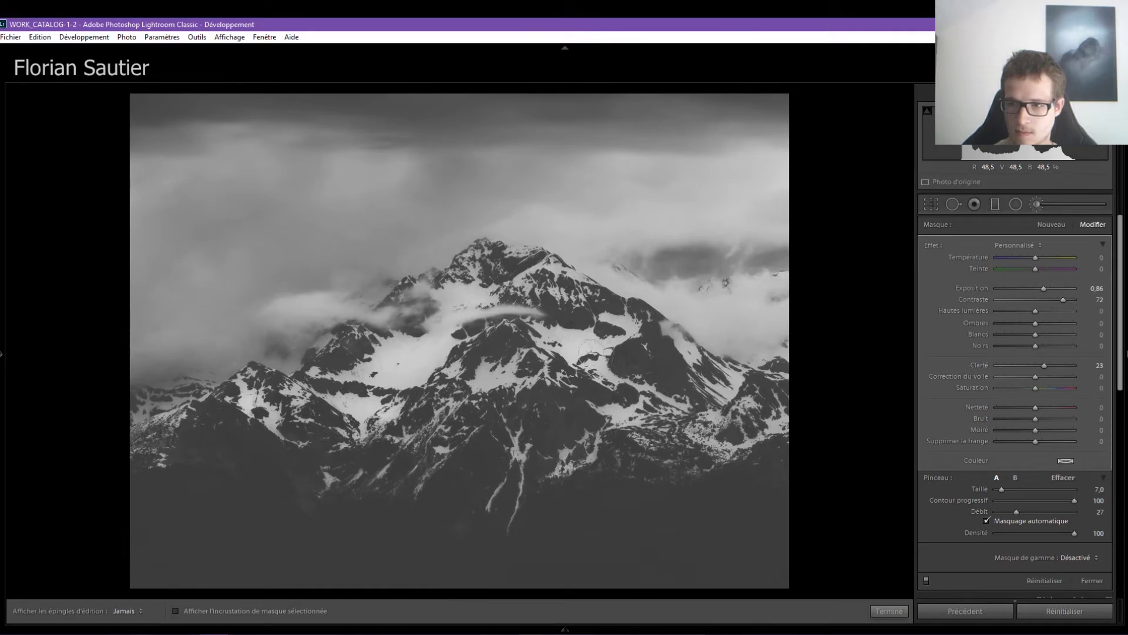
key("bracketleft")
key("bracketleft")
key("bracketleft")
key("bracketleft")
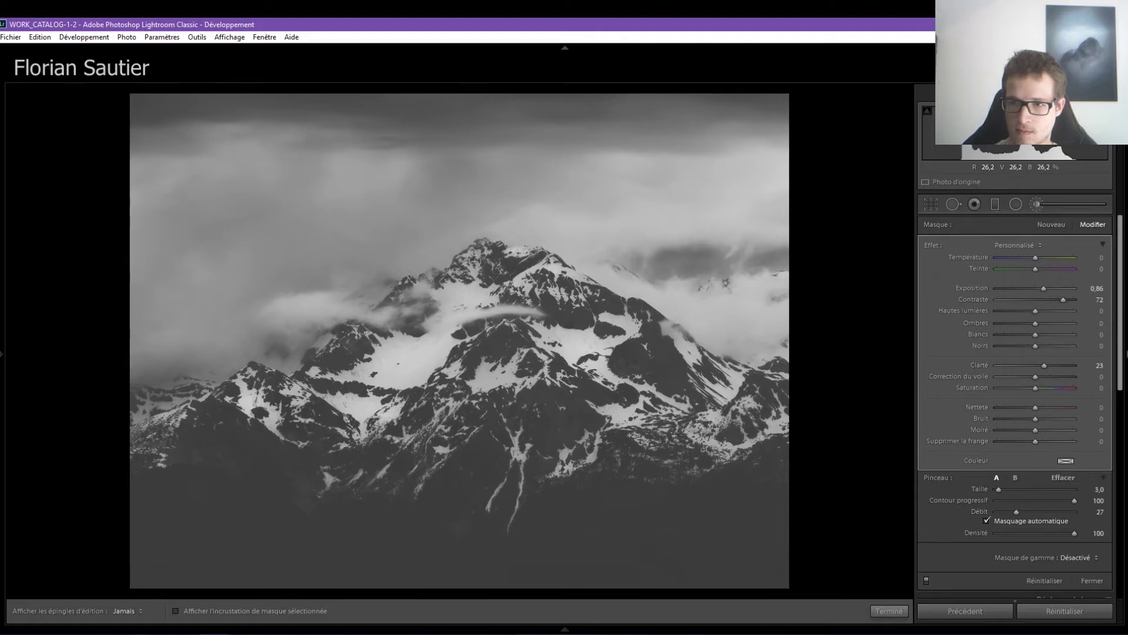
scroll(476, 262, "up", 5)
key("h")
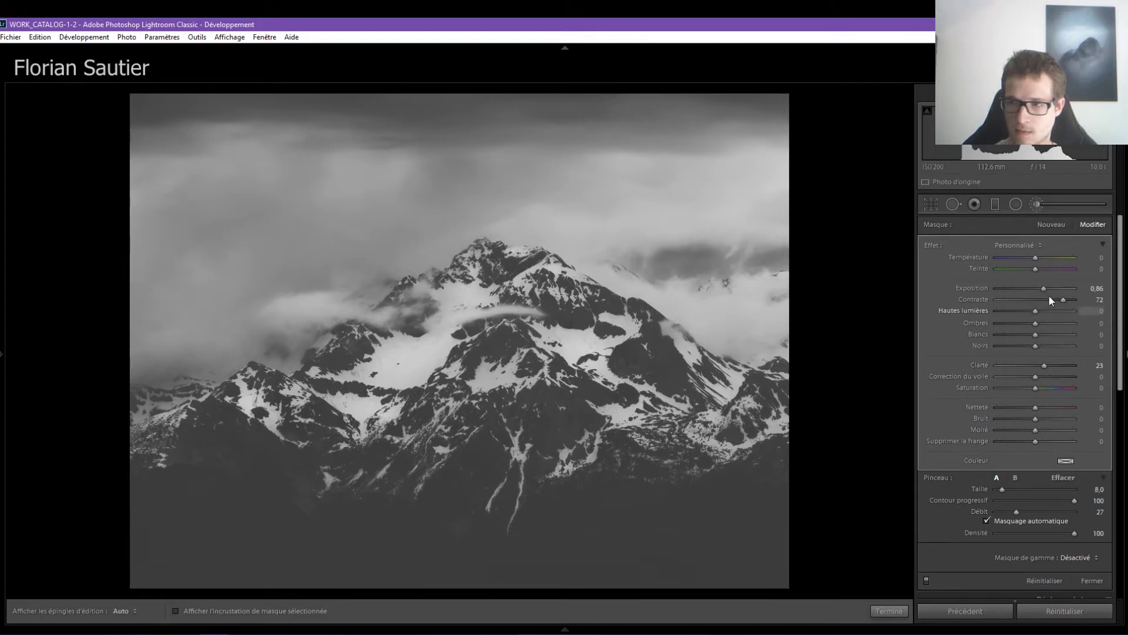
- Set the overall gain of the mountain brush's effect to 37 and finish the brush adjustments
left_click(1102, 246)
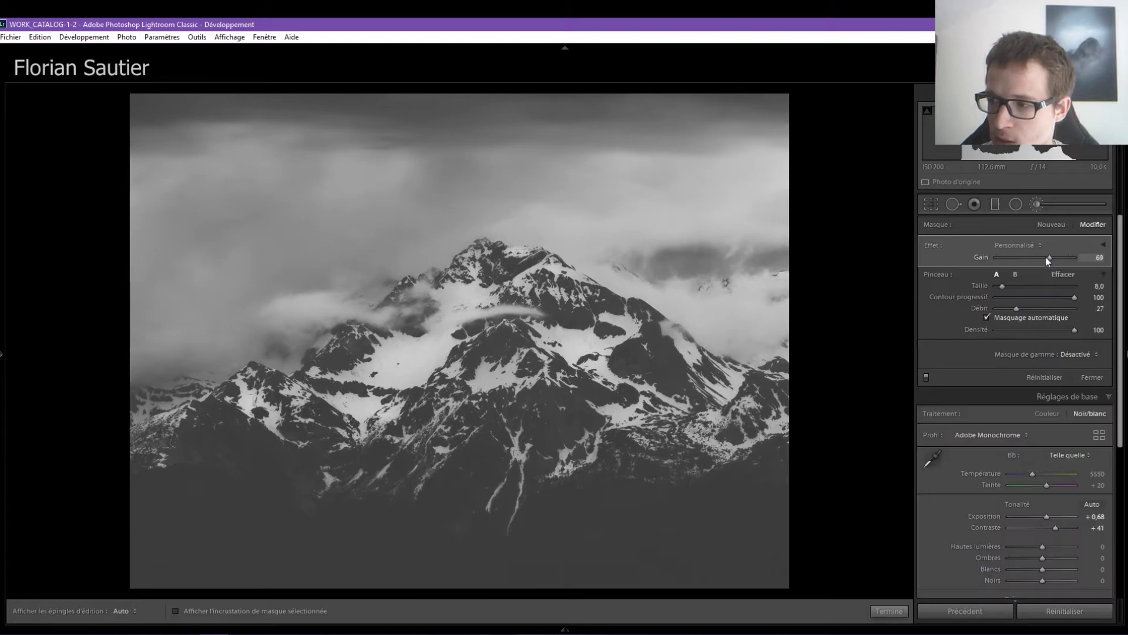
left_click_drag(1018, 259, 1024, 258)
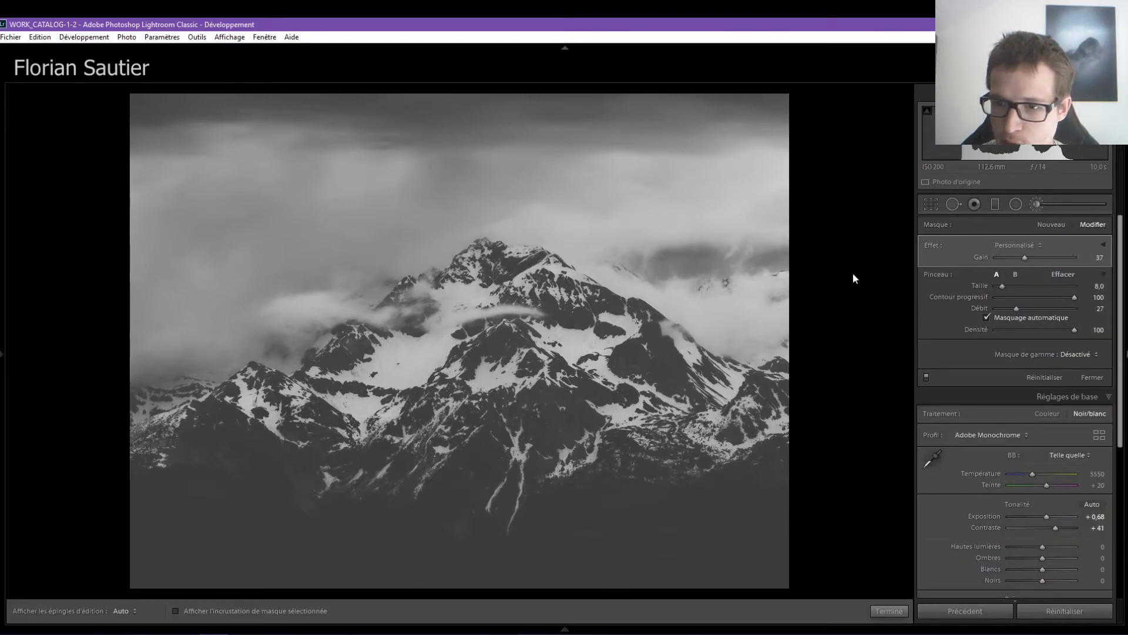
key("k")
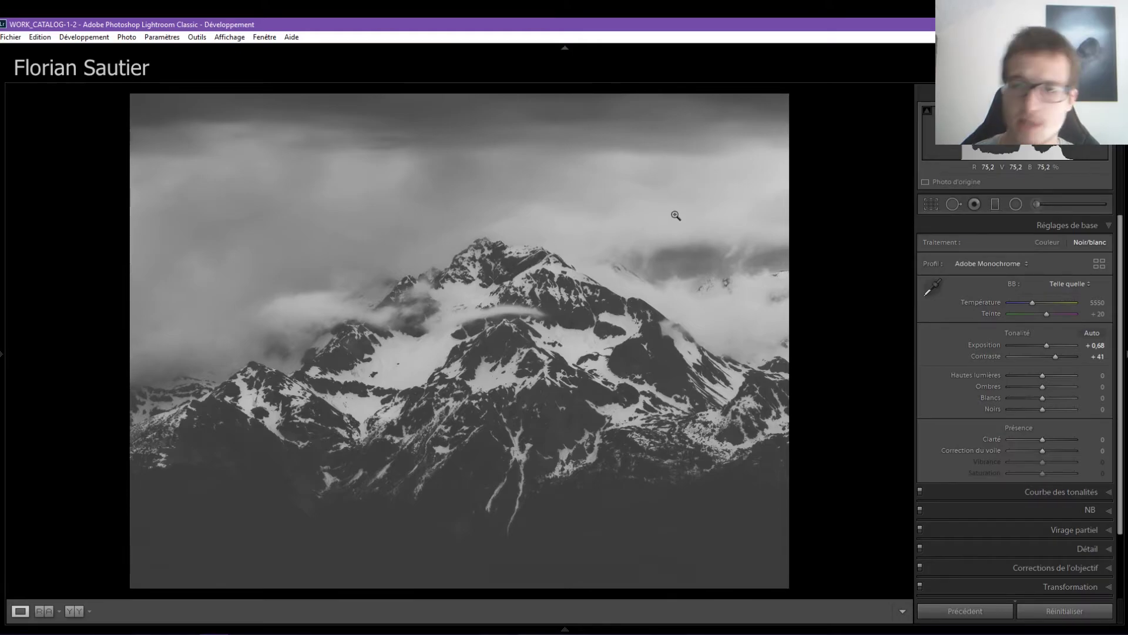
- Add a graduated filter across the sky above the summit with exposure 0, contrast 55 and whites 74, shifted slightly downward
left_click(995, 205)
left_click_drag(552, 131, 527, 228)
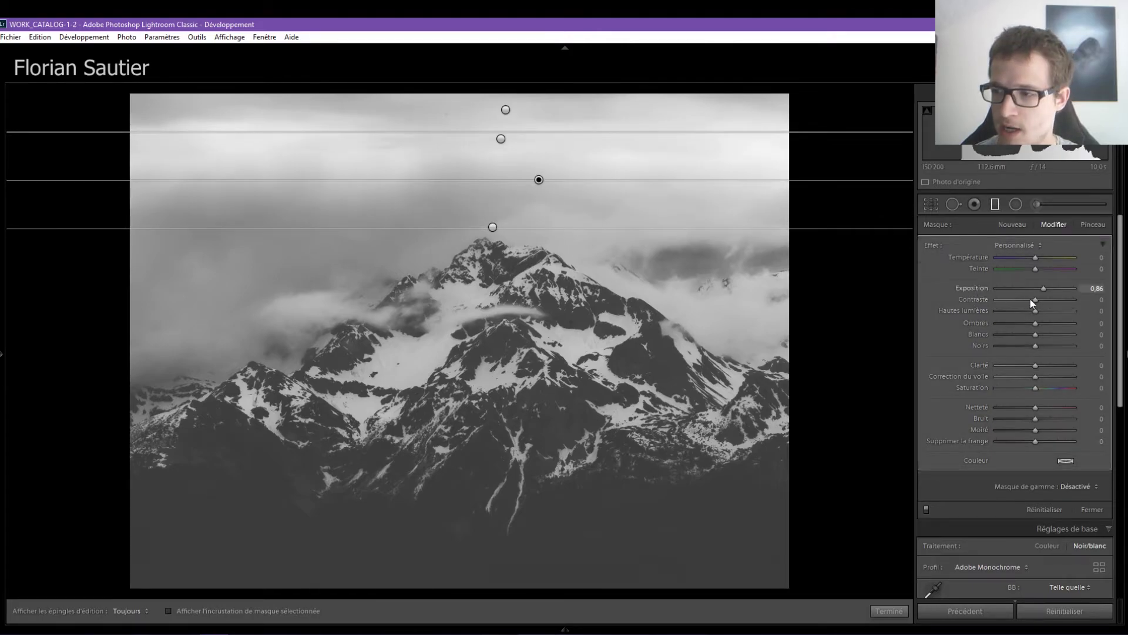
double_click(973, 287)
left_click_drag(1032, 302, 1064, 336)
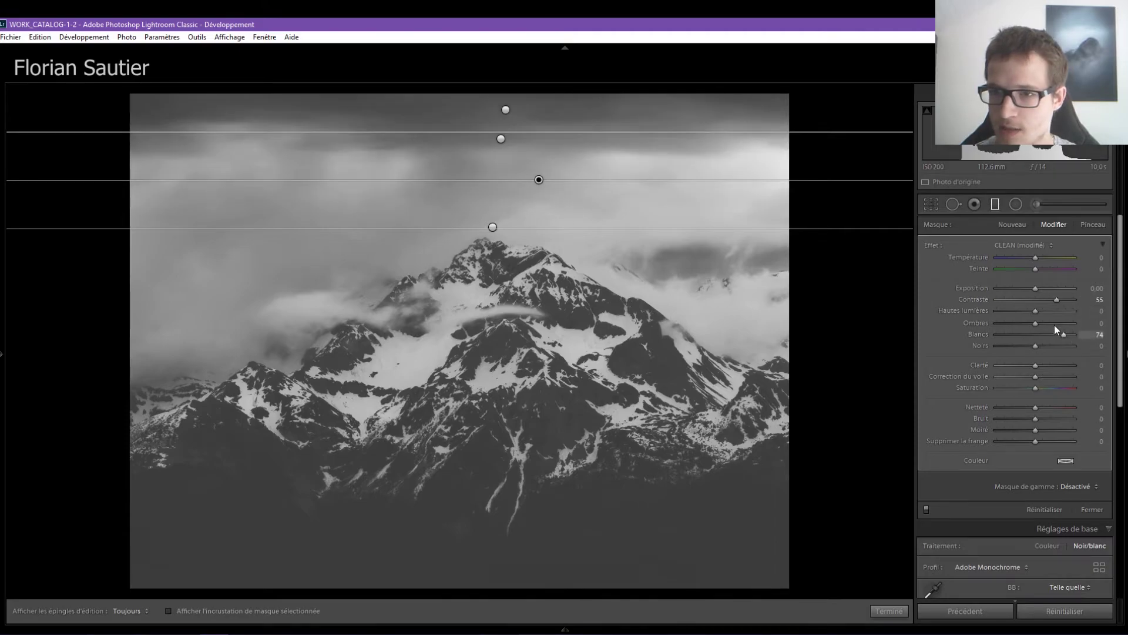
left_click_drag(539, 180, 541, 187)
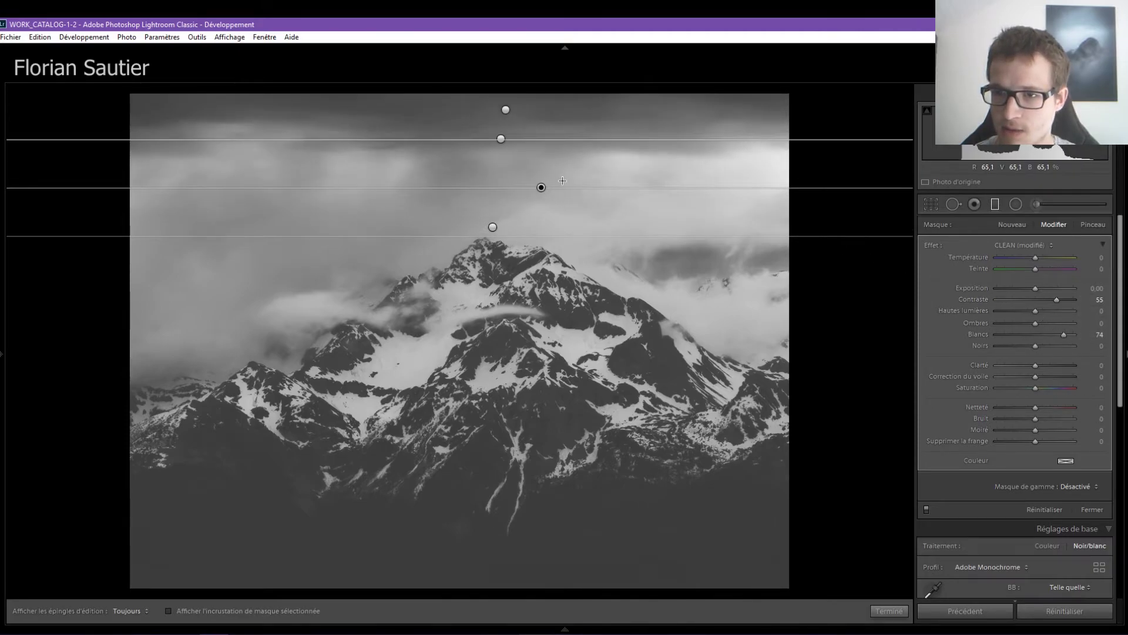
key("m")
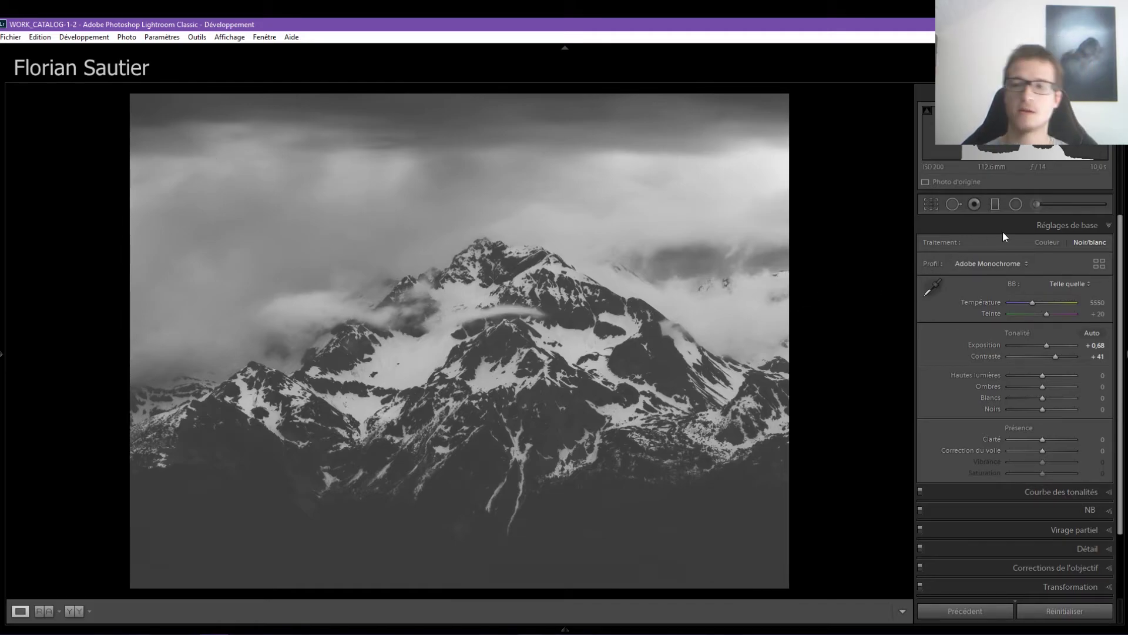
- Darken the shadowed cloud right of the summit with an inverted elliptical radial filter at exposure -0.37, and compare with the original
left_click(1016, 204)
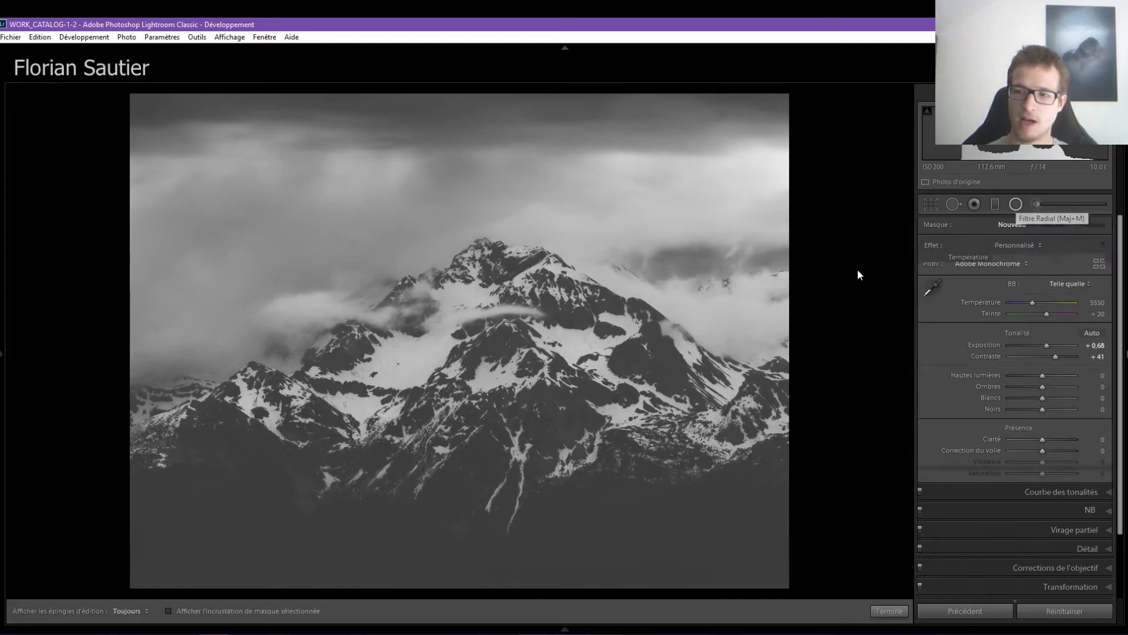
left_click_drag(694, 262, 739, 262)
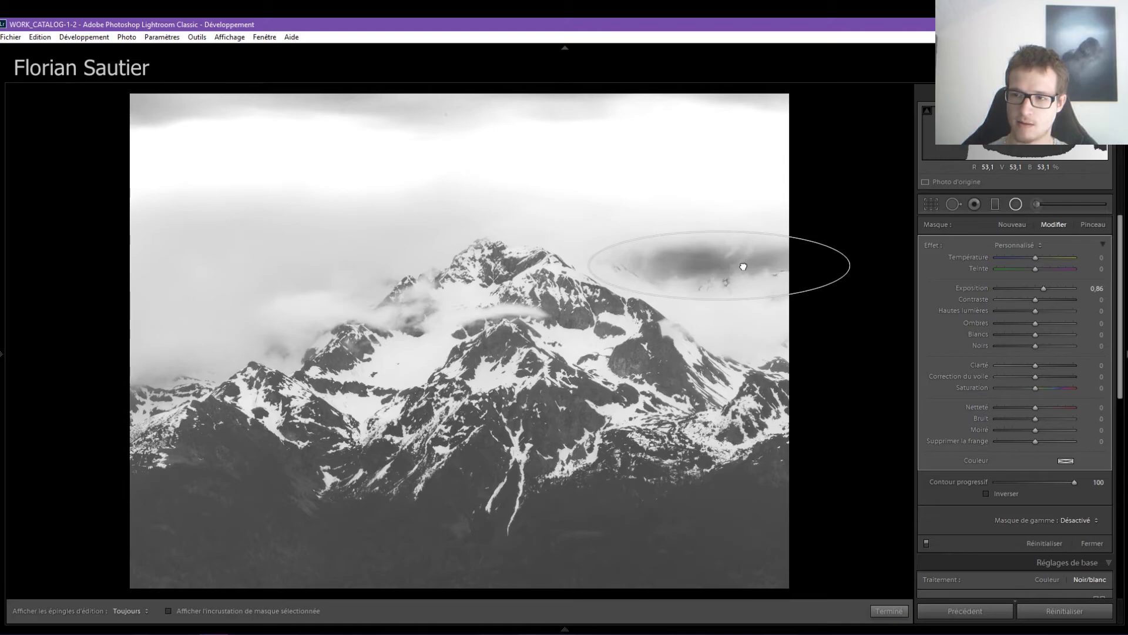
left_click(999, 493)
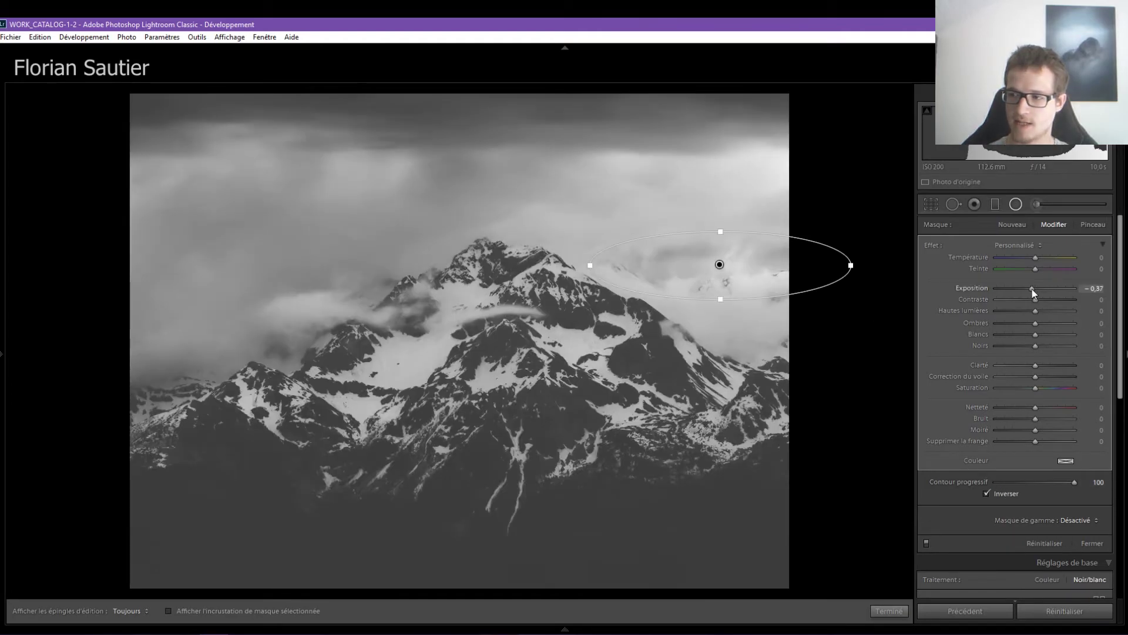
left_click(1032, 288)
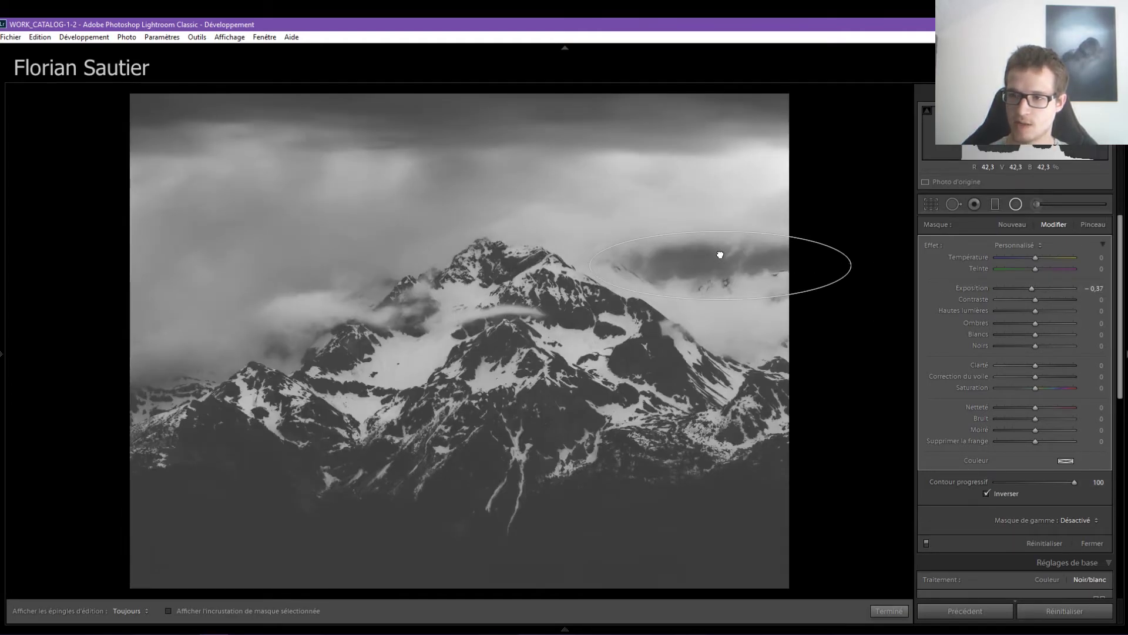
key("shift+m")
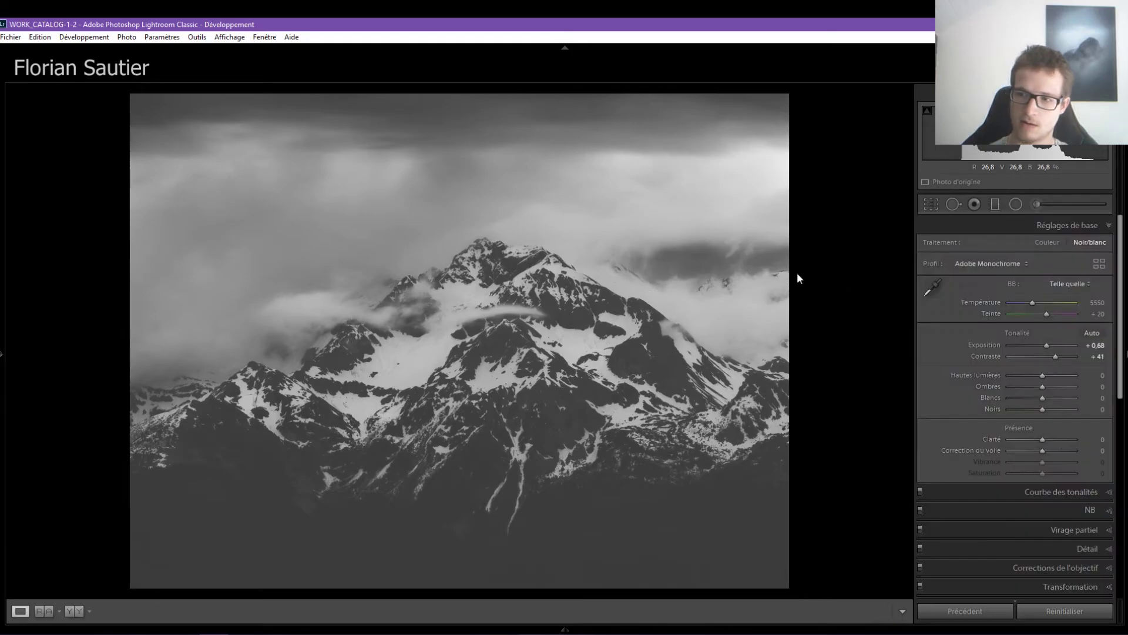
key("backslash")
key("backslash")
- Duplicate the radial filter onto the low clouds at the photo's left edge and set its exposure to -0.12
left_click(1015, 204)
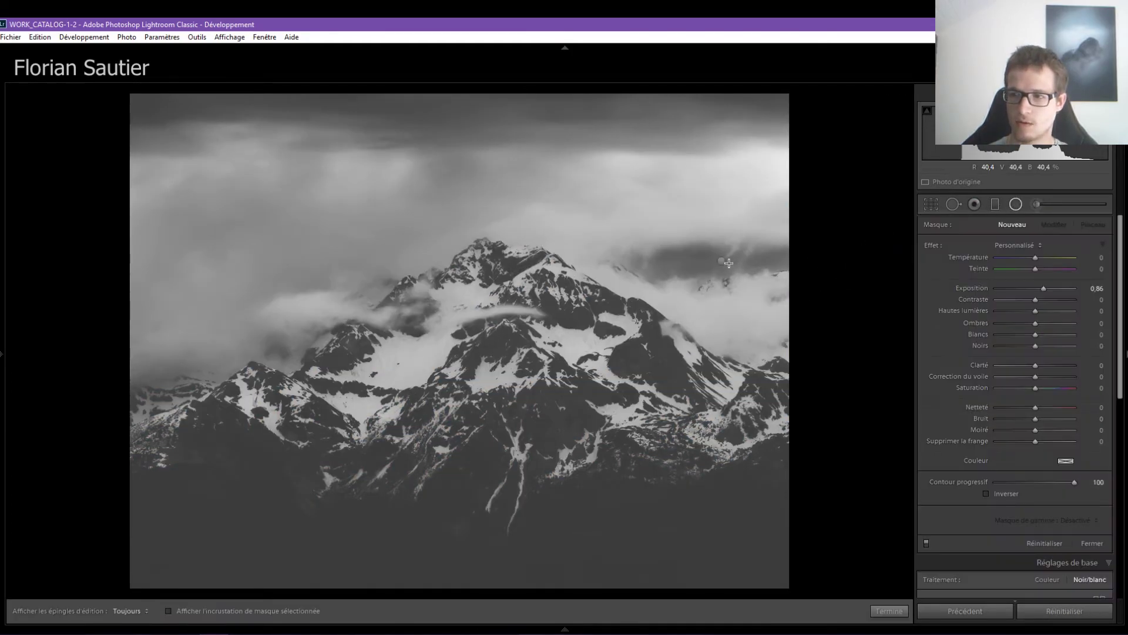
left_click(722, 261)
right_click(722, 261)
left_click(749, 268)
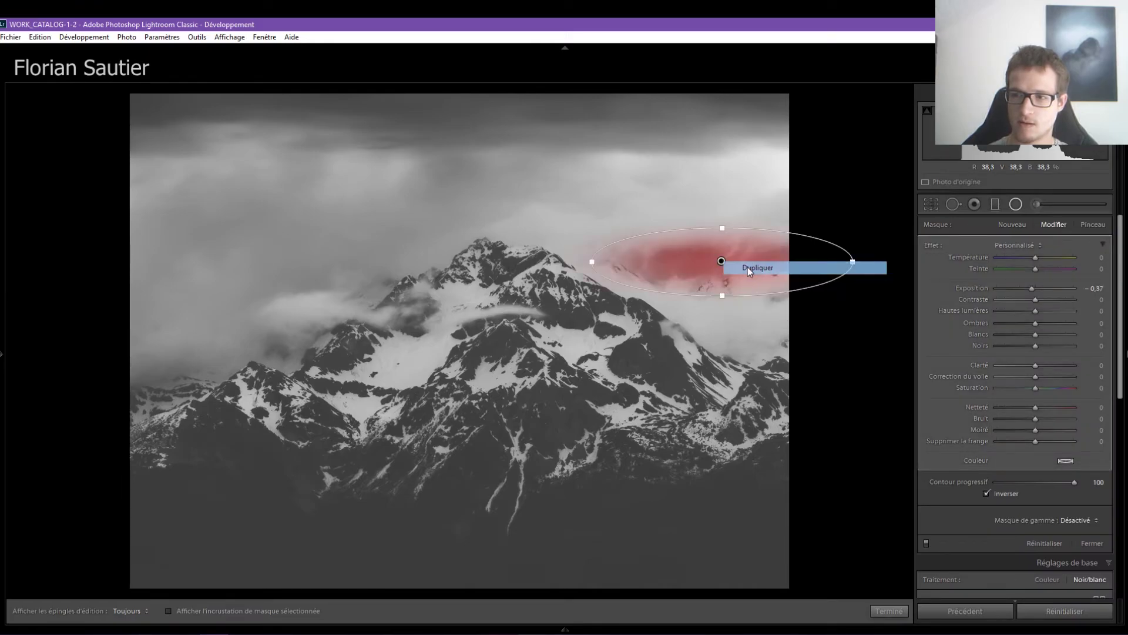
left_click_drag(722, 261, 152, 386)
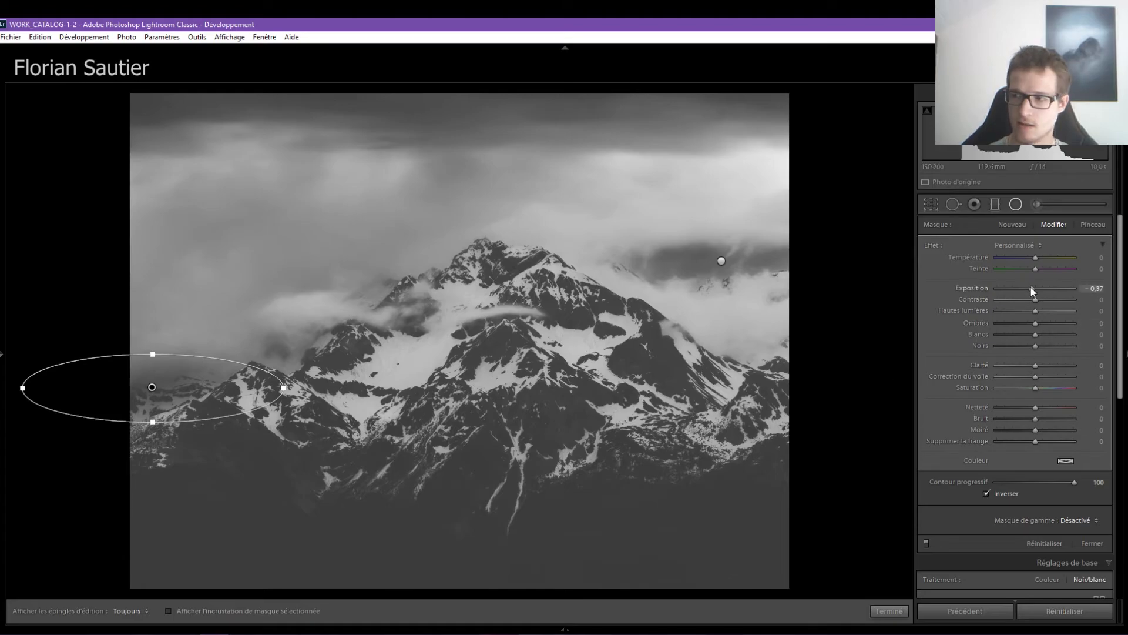
left_click_drag(1035, 288, 1036, 287)
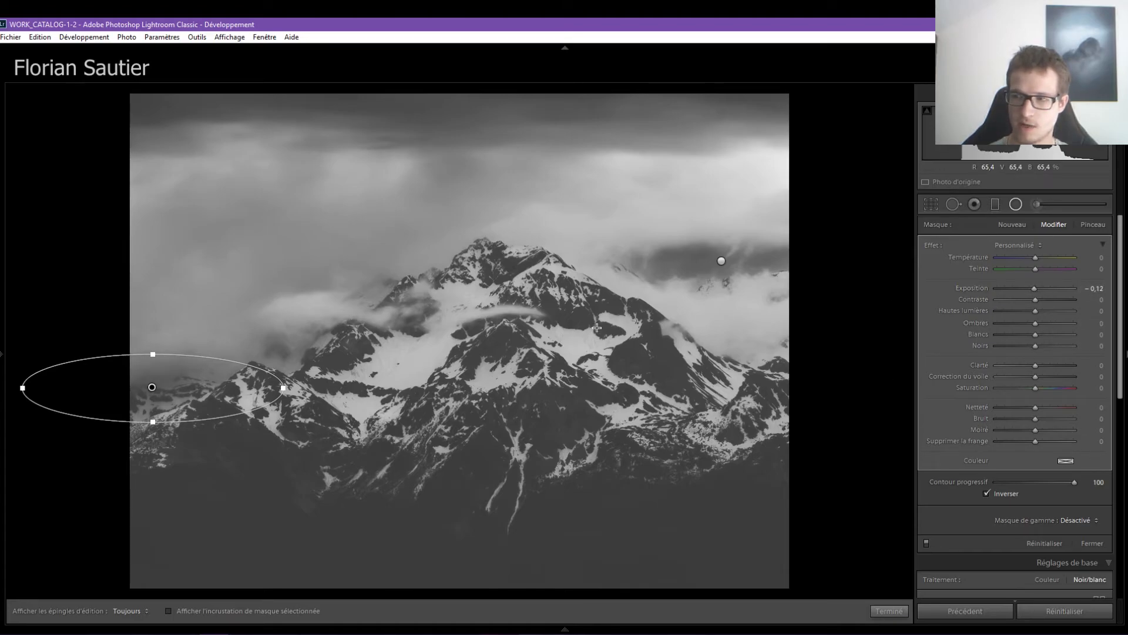
- Duplicate the left-edge radial filter, shrink the ellipse, and place another copy over the clouds along the mountain's left flank
right_click(152, 387)
left_click(176, 392)
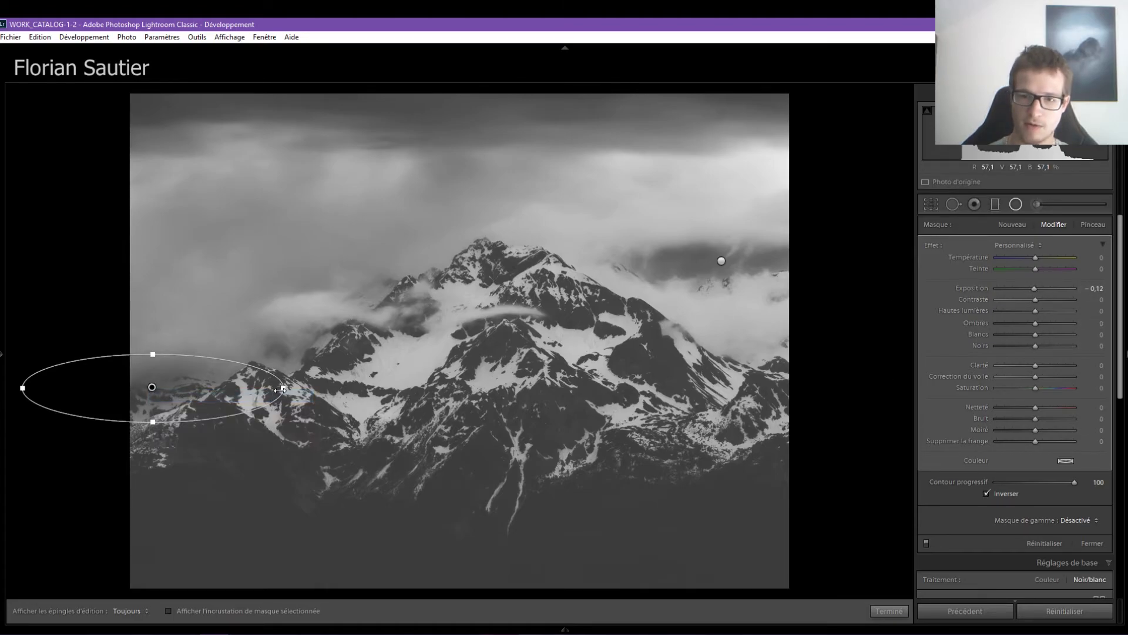
left_click_drag(229, 387, 233, 391)
left_click_drag(151, 353, 284, 350)
right_click(174, 378)
left_click(176, 383)
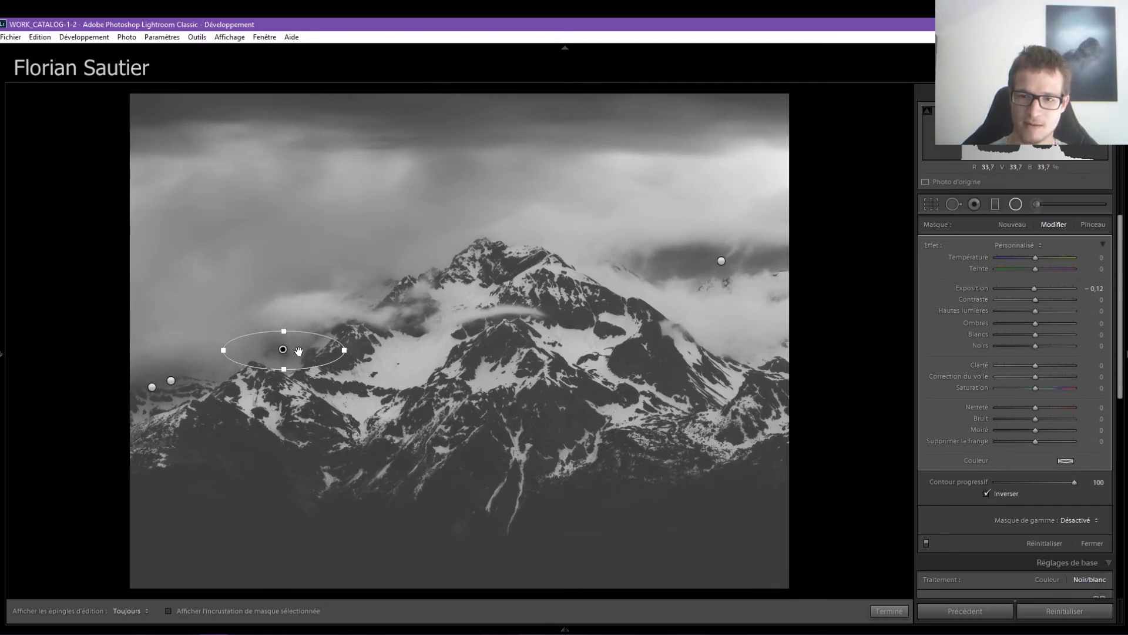
key("shift+m")
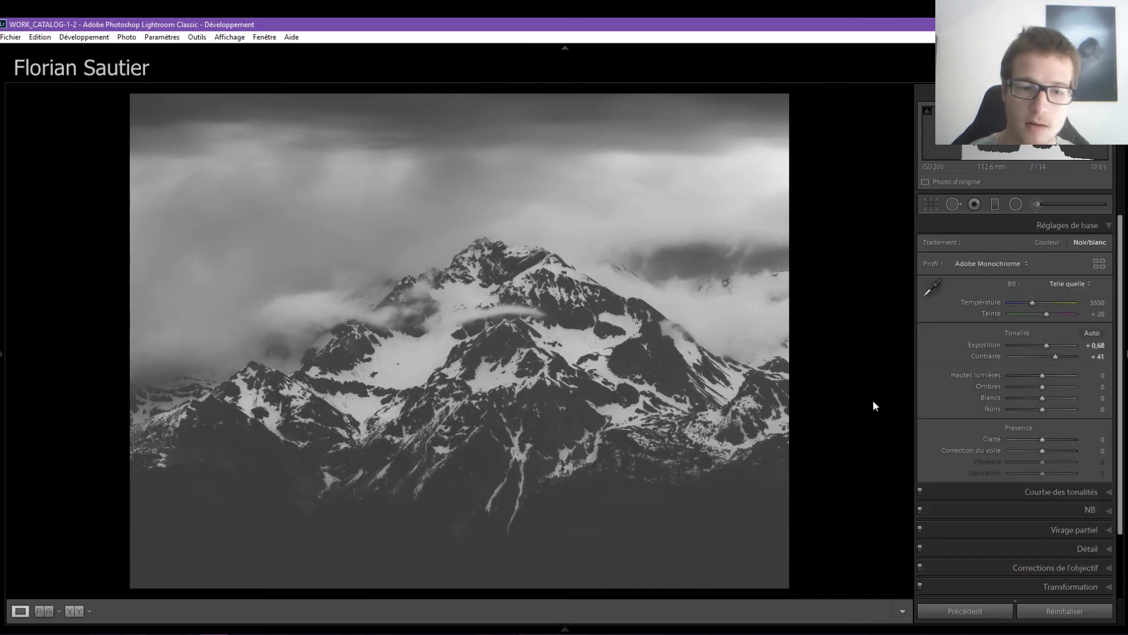
- Try moving the tone curve's white point inward to 85.1 %, and reset the curve to linear
left_click(1001, 495)
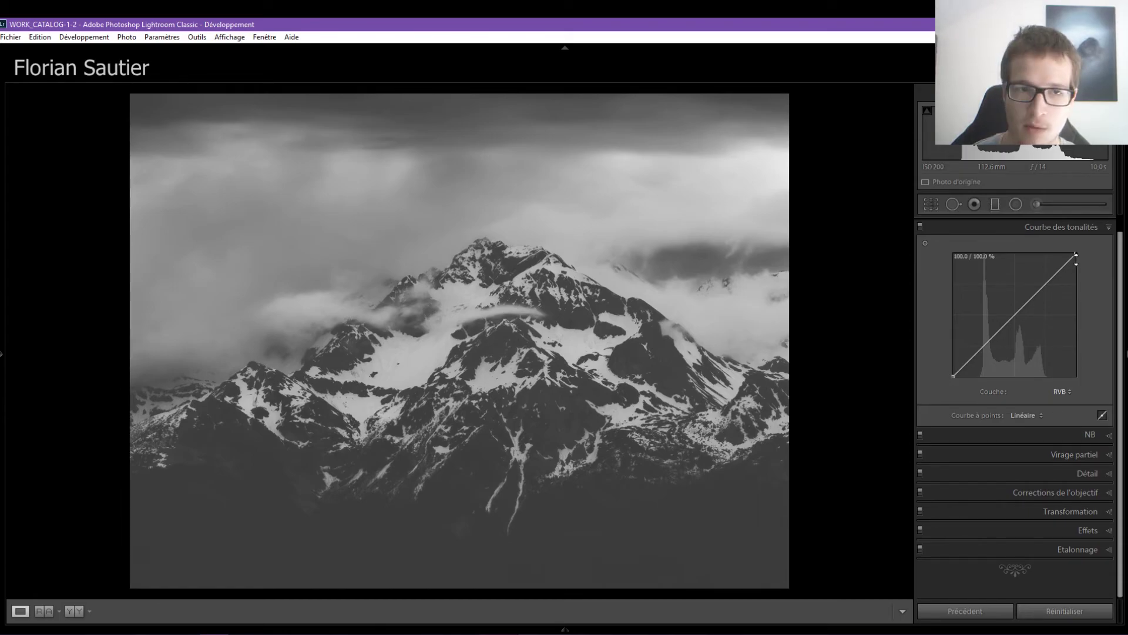
mouse_move(954, 376)
left_mouse_down()
mouse_move(971, 381)
mouse_move(939, 387)
mouse_move(937, 359)
mouse_move(934, 384)
left_mouse_up()
left_click_drag(1079, 254, 1063, 235)
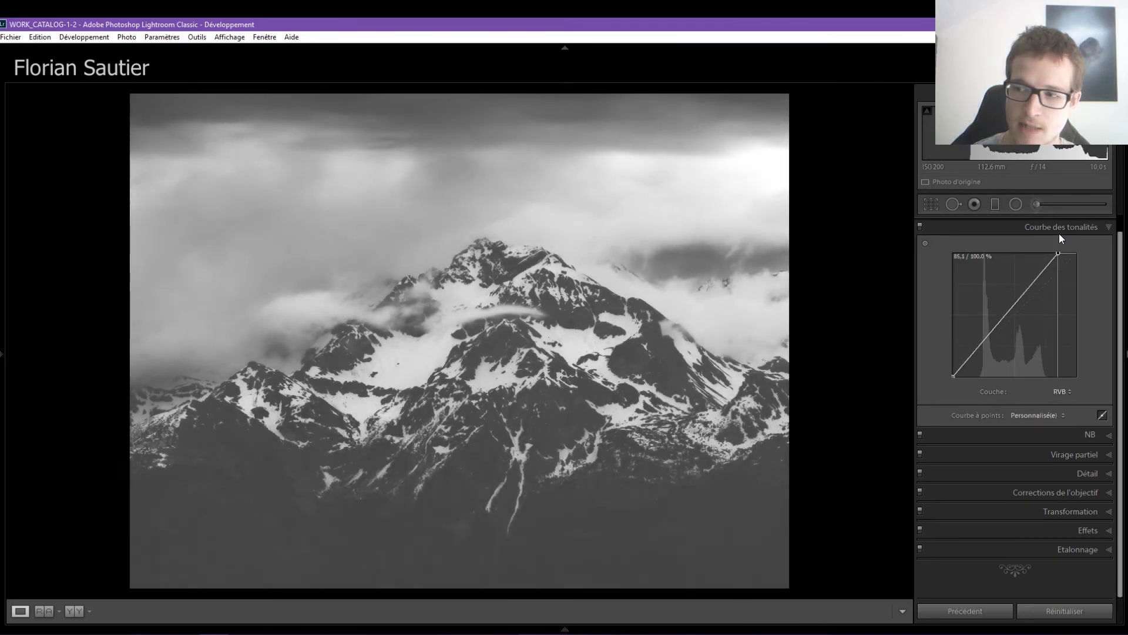
double_click(1102, 227)
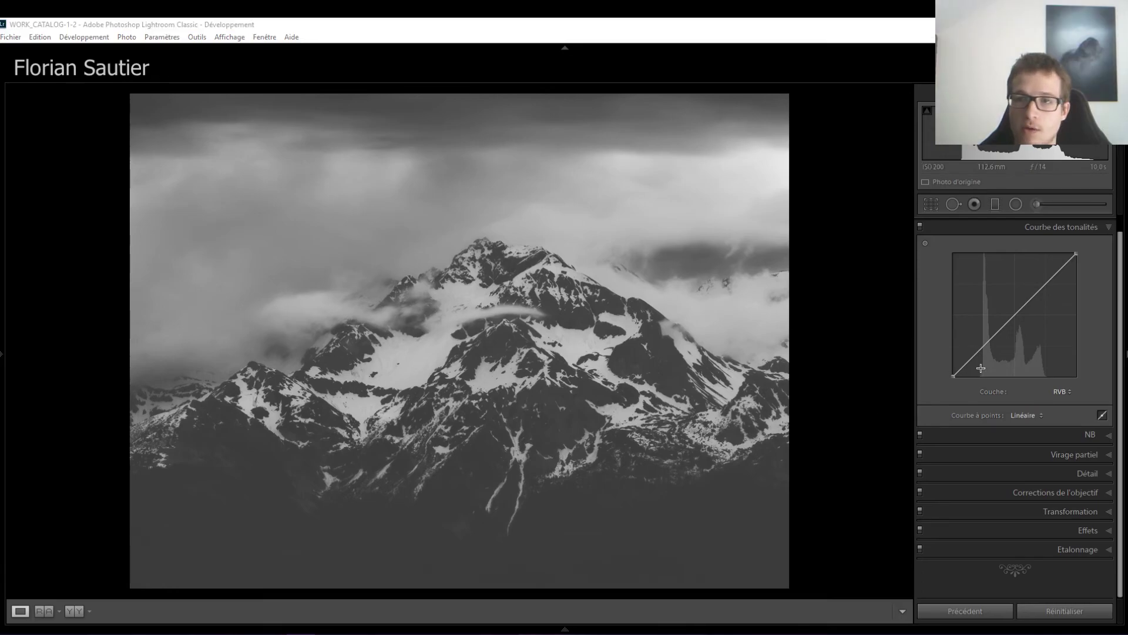
- Move the tone curve's black point inward, lift the lower midtones, add a point at 74.5 / 75.3 %, and compare with the unedited version
left_click_drag(957, 374, 974, 379)
left_click_drag(1003, 341, 1003, 333)
left_click_drag(1042, 287, 1046, 283)
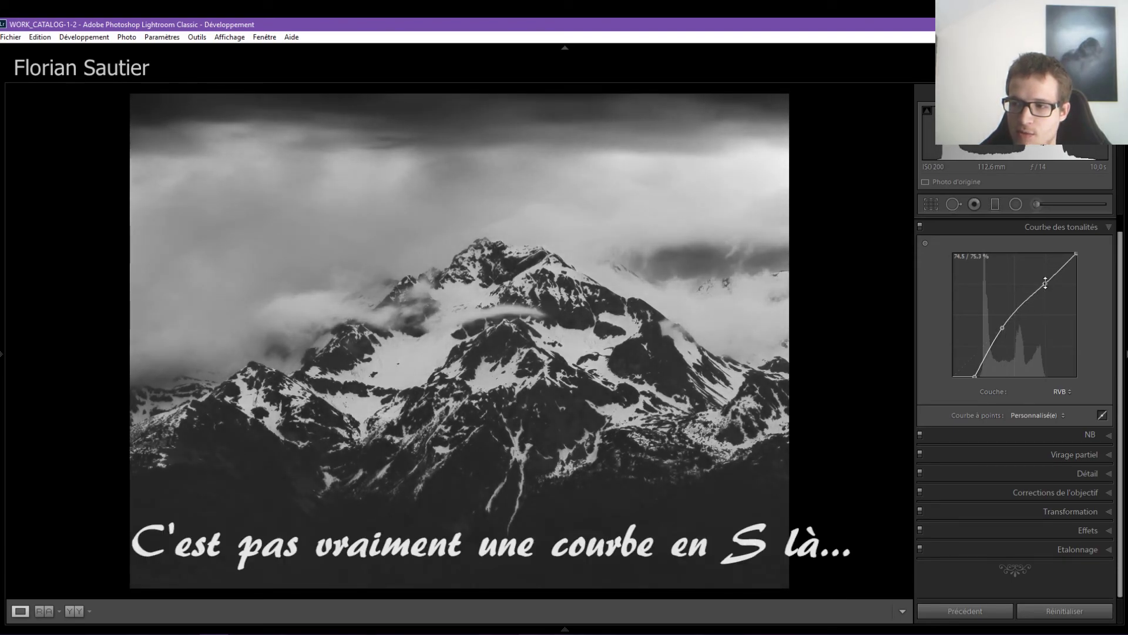
key("c")
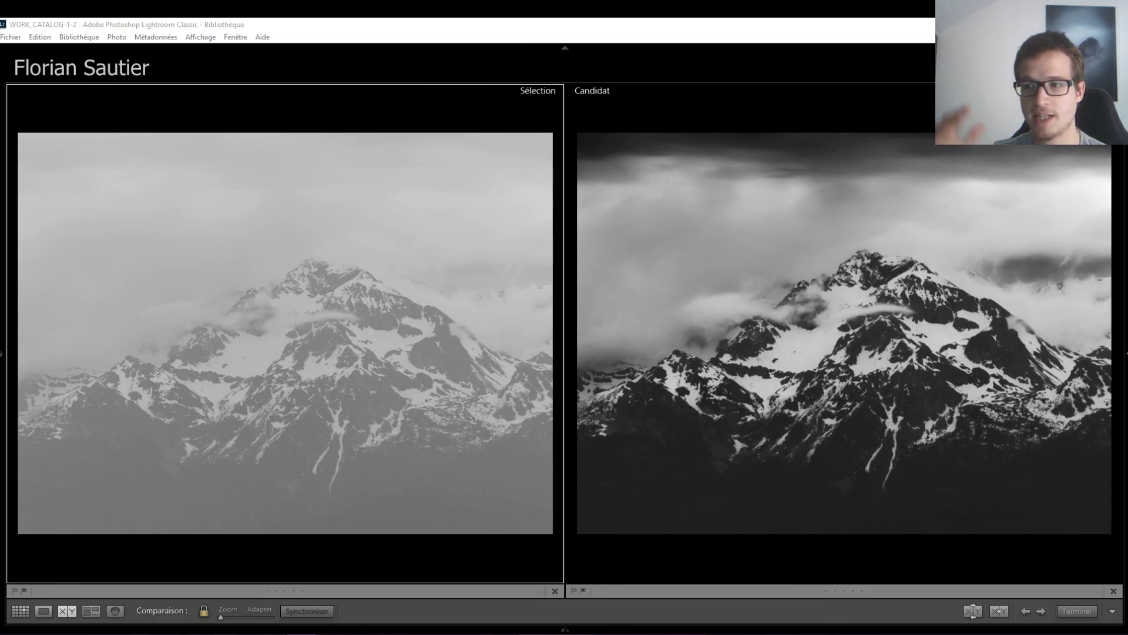
key("f")
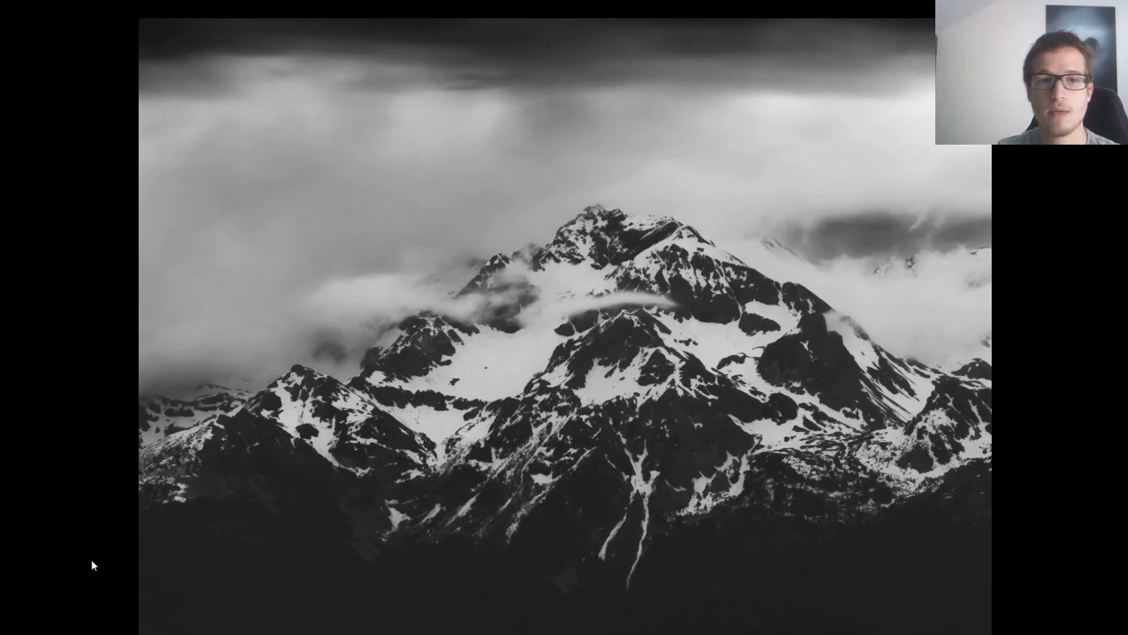